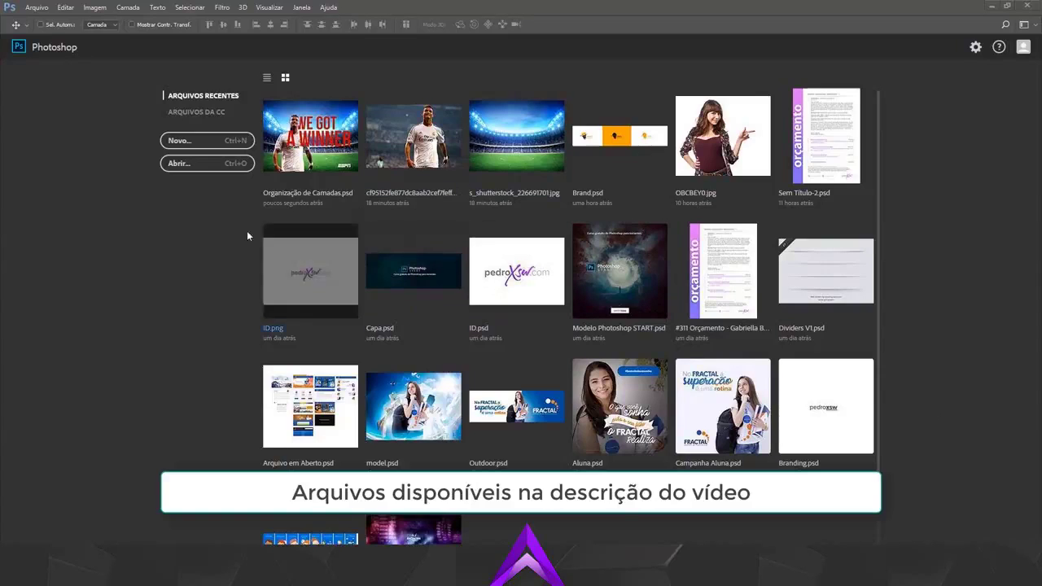
# - View the finished composition in Organização de Camadas.psd and the stadium image s_shutterstock_226691701.jpg, closing each file
pyautogui.click(287, 167)
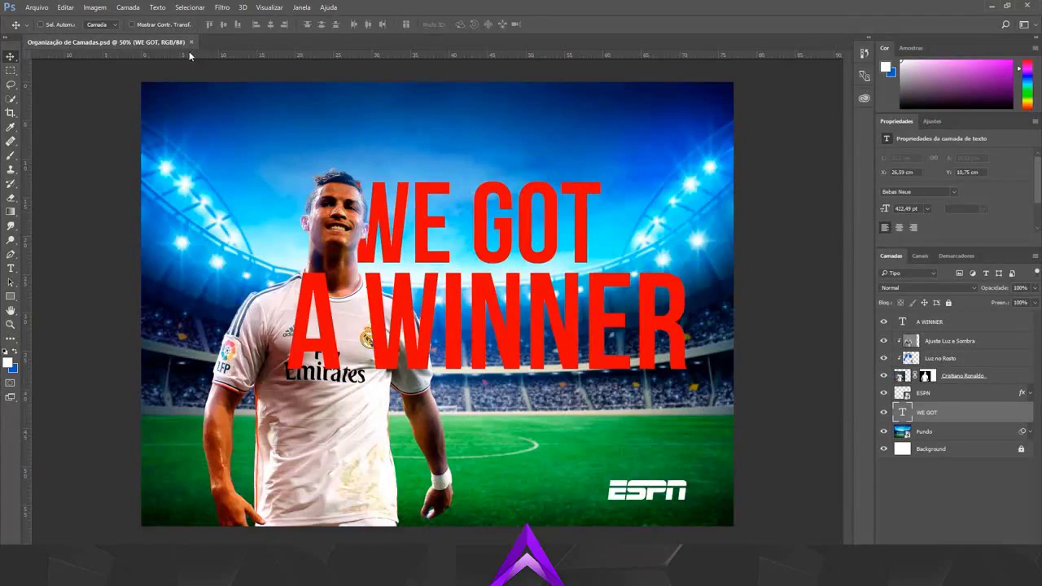
pyautogui.click(190, 42)
pyautogui.click(527, 140)
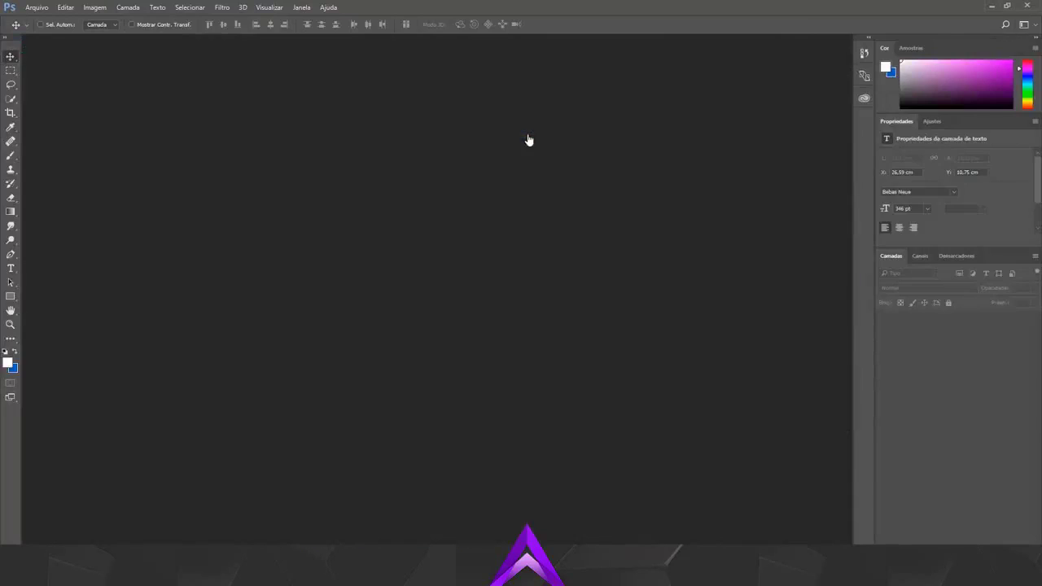
pyautogui.click(585, 275)
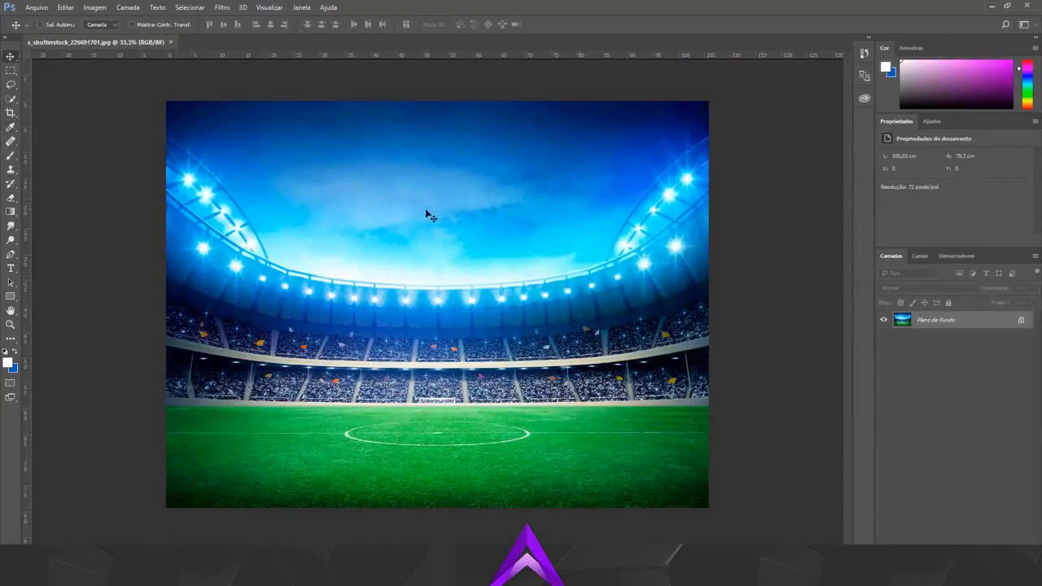
pyautogui.click(171, 42)
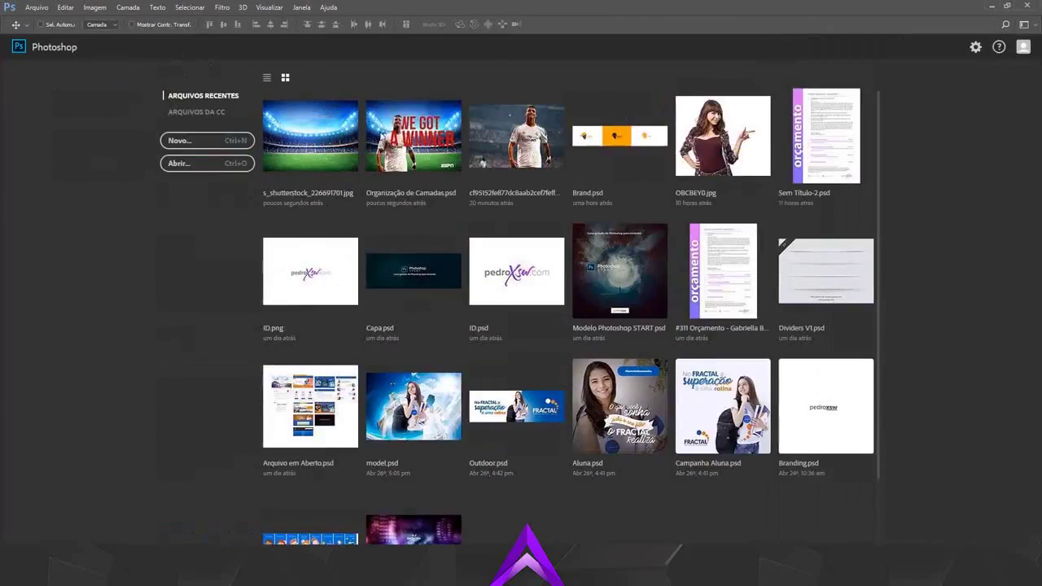
# - View the original soccer player photo from the recent files and close it
pyautogui.click(530, 141)
pyautogui.click(576, 280)
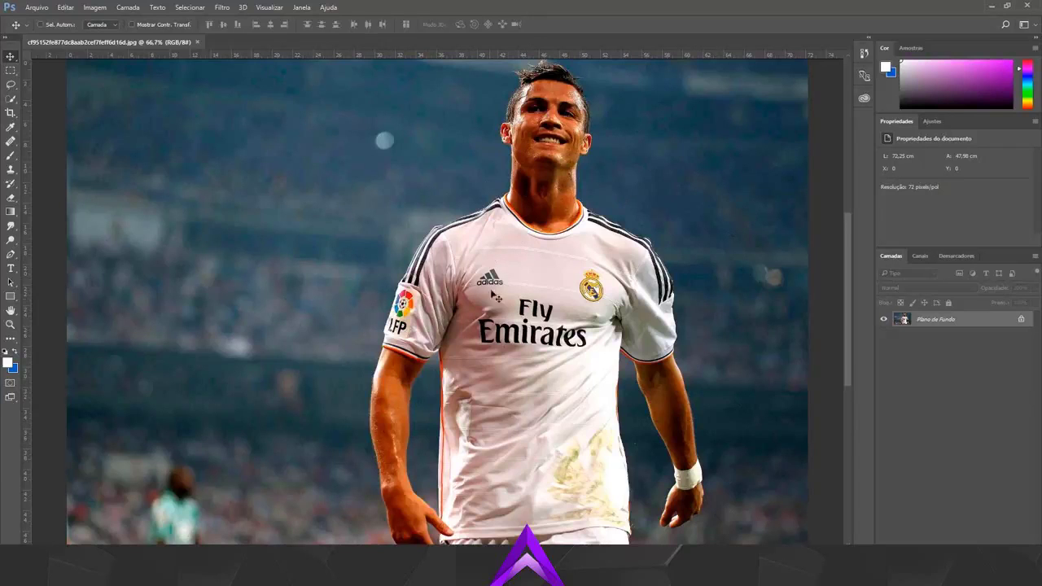
pyautogui.click(196, 43)
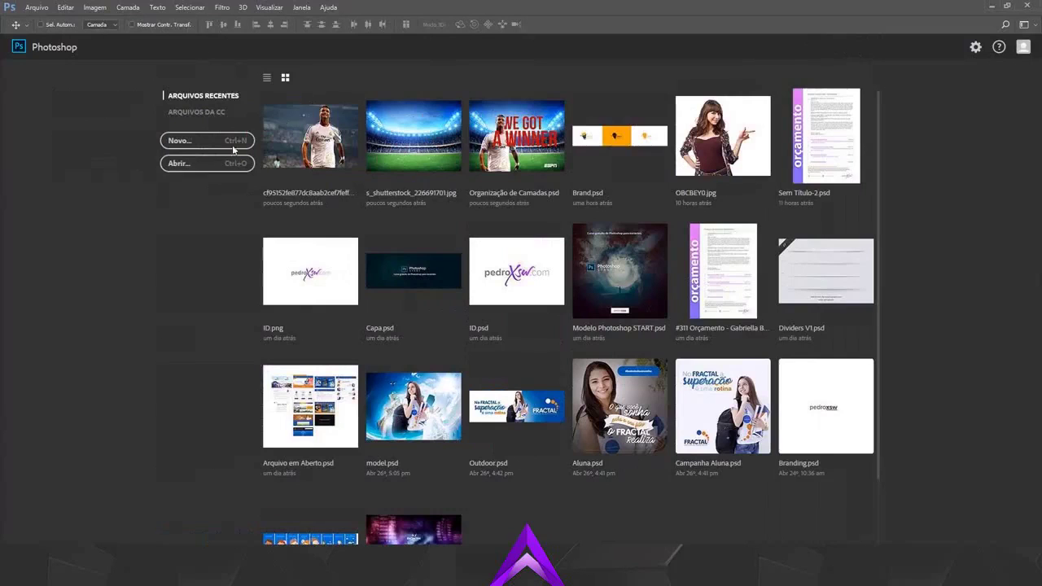
# - Reopen Organização de Camadas.psd from the recent files, leaving its missing color profile as it is
pyautogui.click(520, 142)
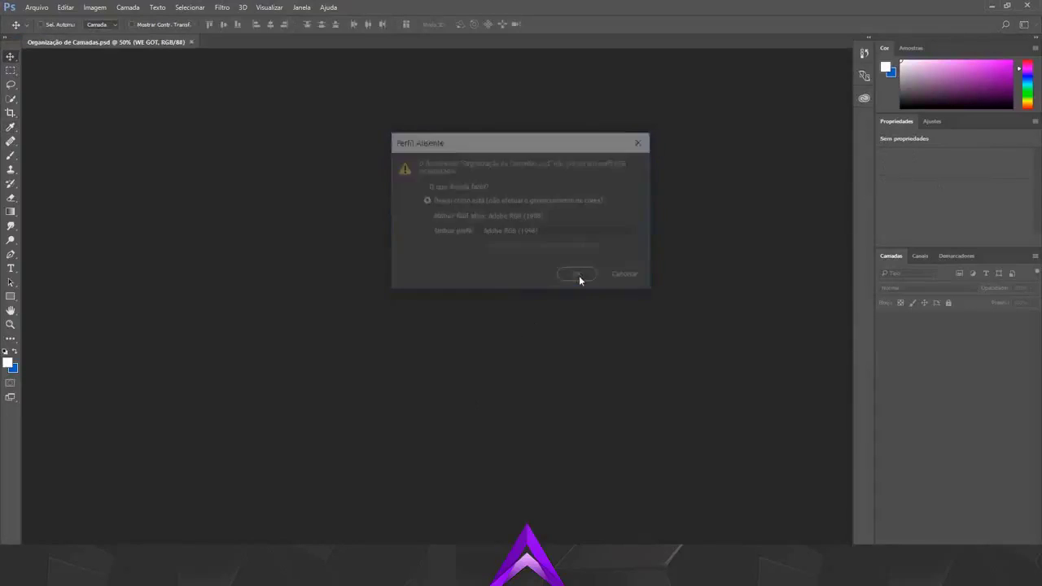
pyautogui.click(578, 273)
pyautogui.click(481, 397)
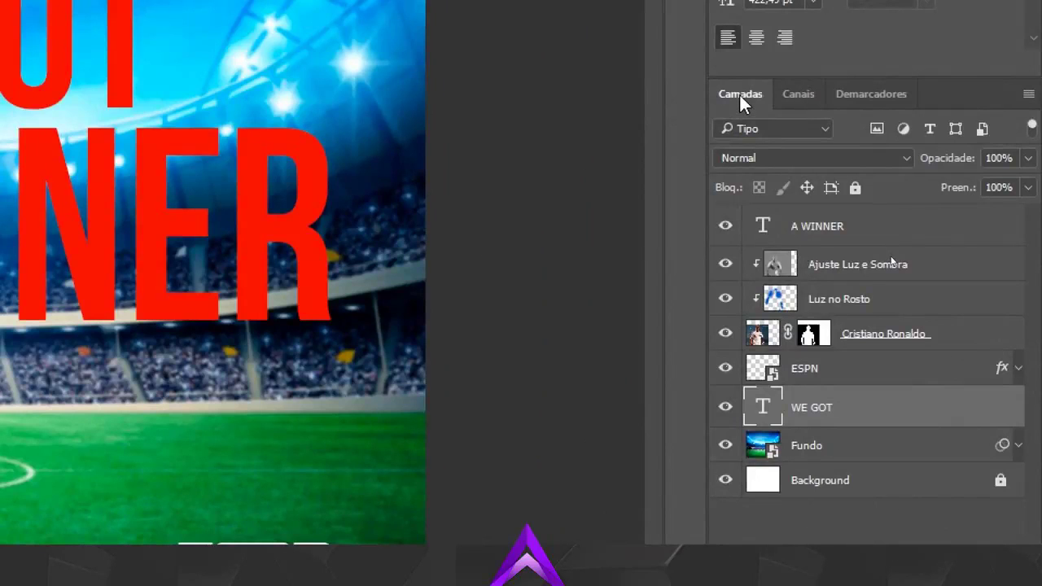
# - Select the Fundo and Cristiano Ronaldo layers in turn, and toggle Fundo's visibility to examine the stadium background
pyautogui.click(846, 443)
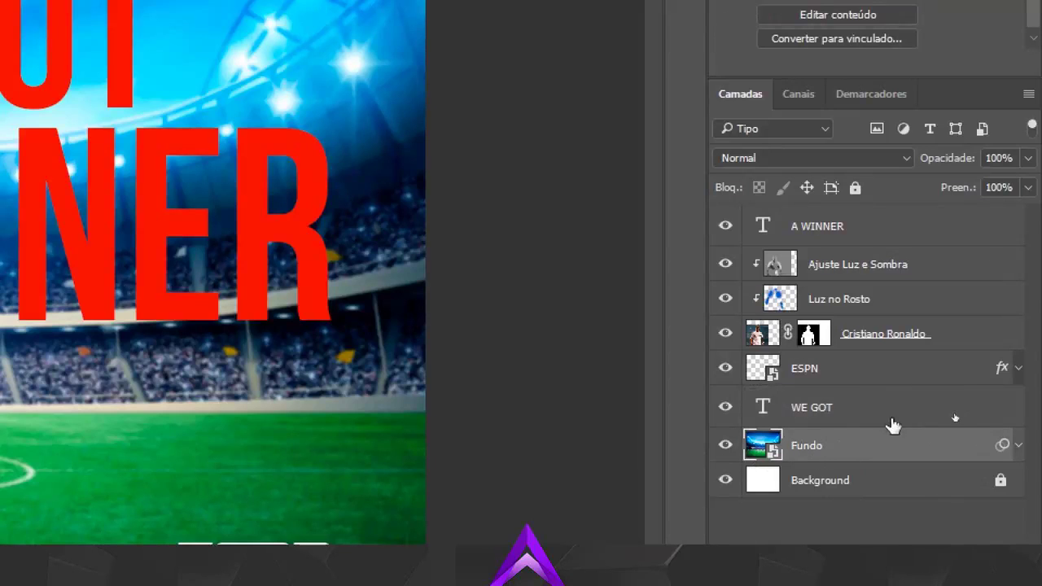
pyautogui.click(923, 337)
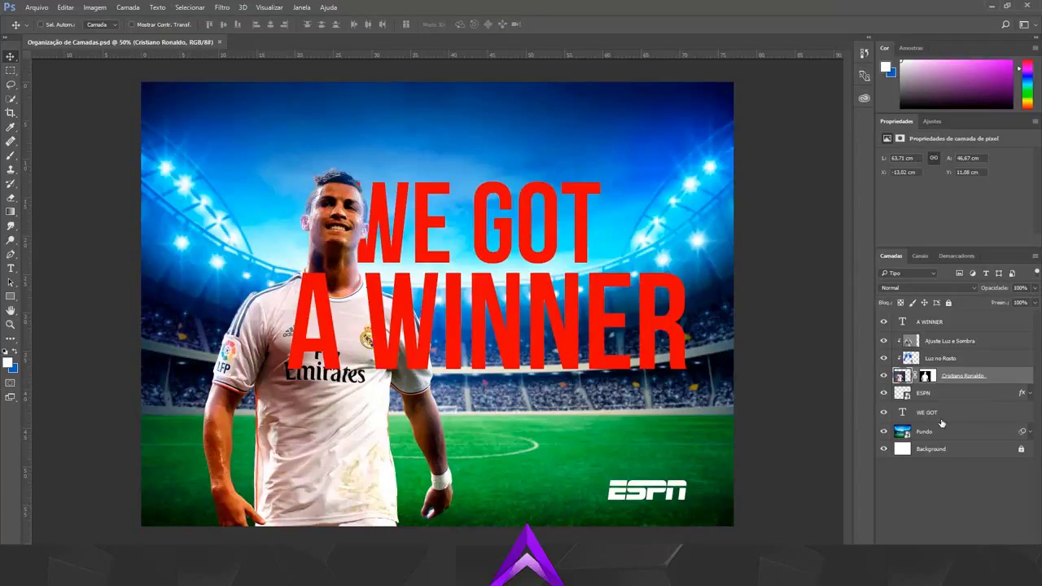
pyautogui.click(950, 434)
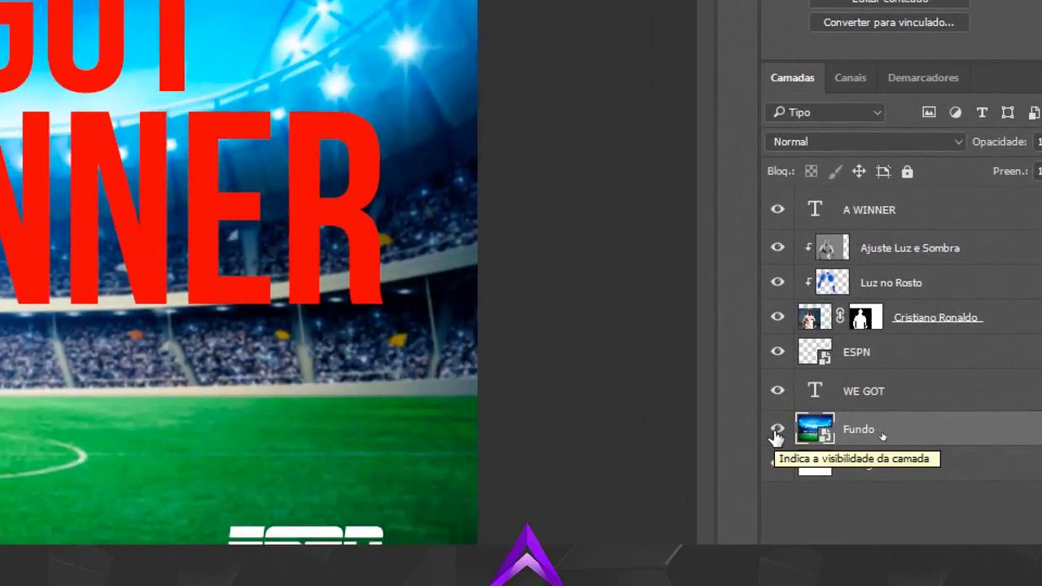
pyautogui.click(775, 432)
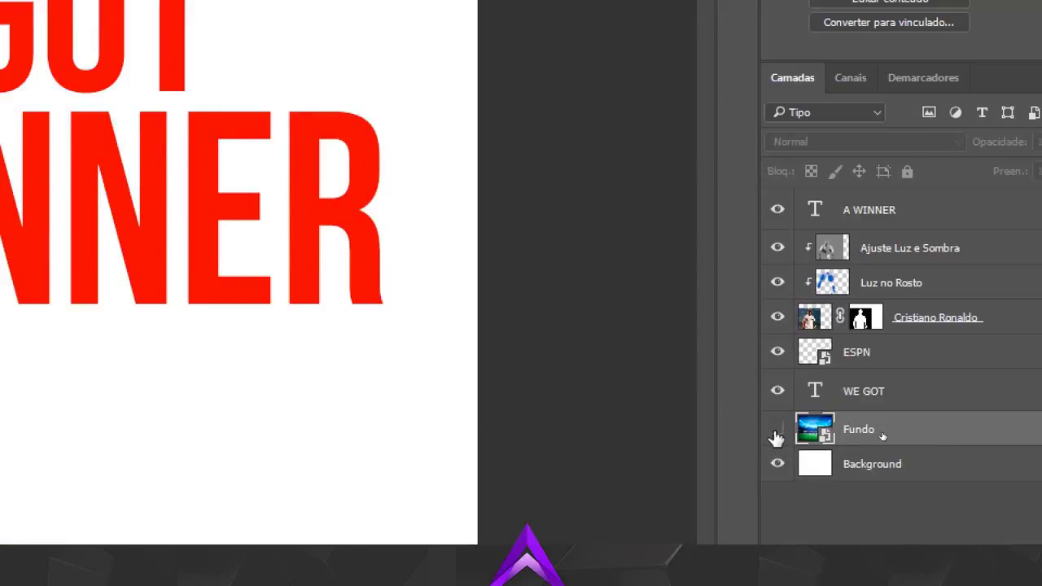
pyautogui.click(776, 432)
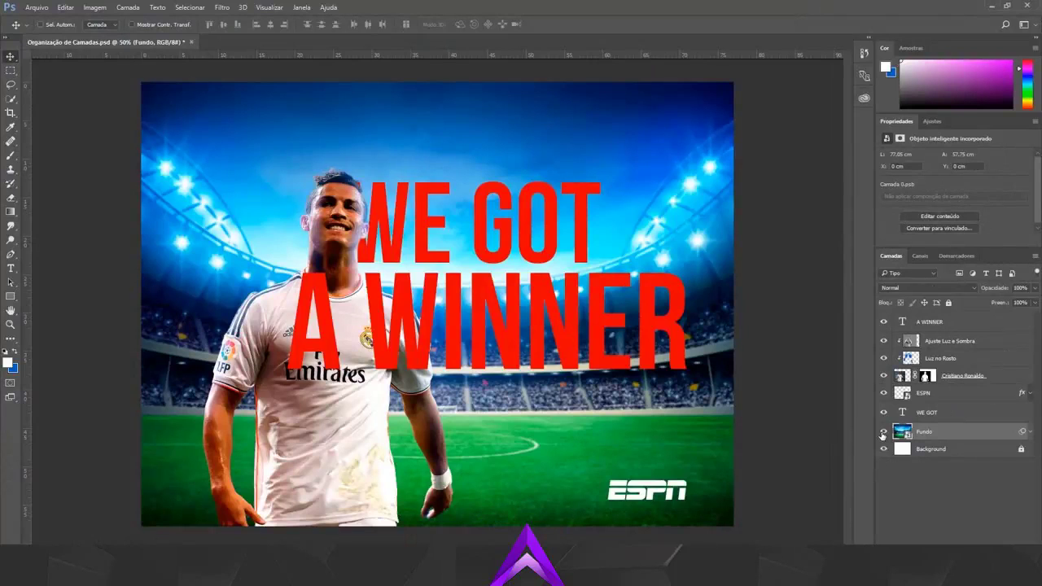
pyautogui.click(882, 432)
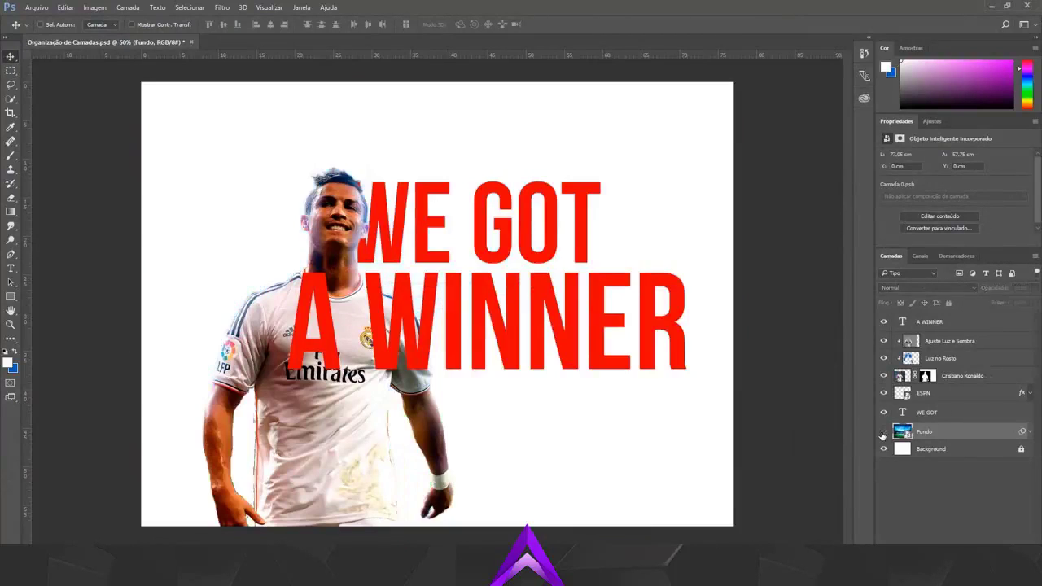
pyautogui.click(882, 432)
# - Hide and show the WE GOT text layer and the ESPN logo layer to identify their content
pyautogui.click(883, 412)
pyautogui.click(883, 412)
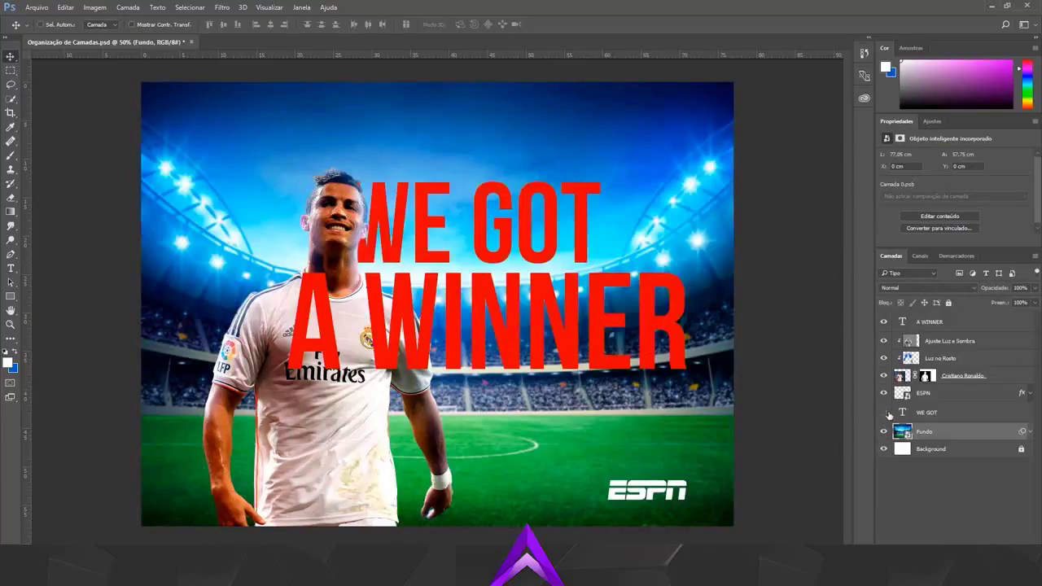
pyautogui.click(883, 411)
pyautogui.click(883, 412)
pyautogui.click(883, 393)
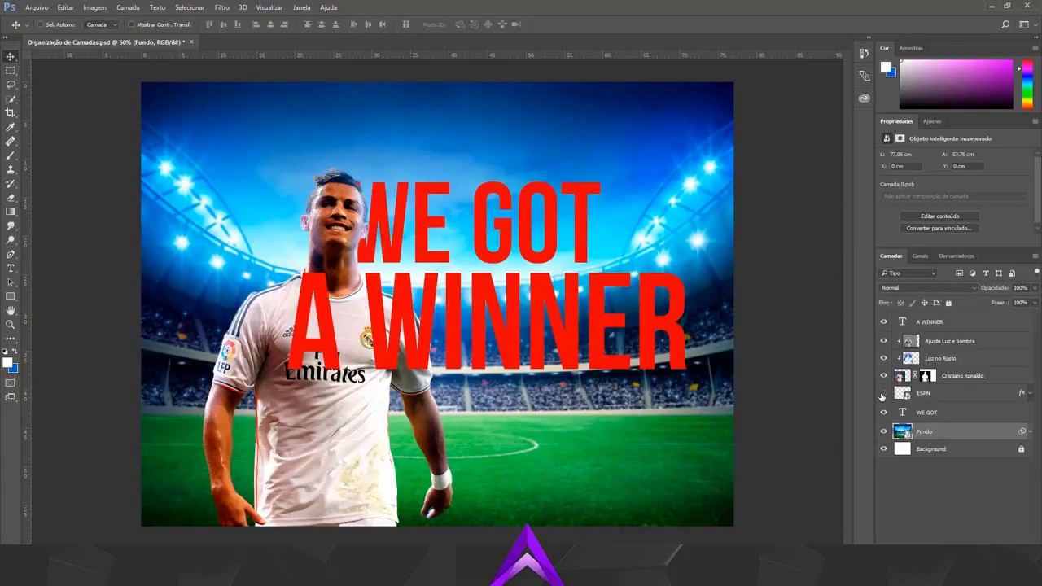
pyautogui.click(883, 393)
pyautogui.click(883, 393)
pyautogui.click(883, 393)
# - Hide and show the Cristiano Ronaldo layer and the Luz no Rosto layer clipped to it to compare the image
pyautogui.click(883, 375)
pyautogui.click(883, 375)
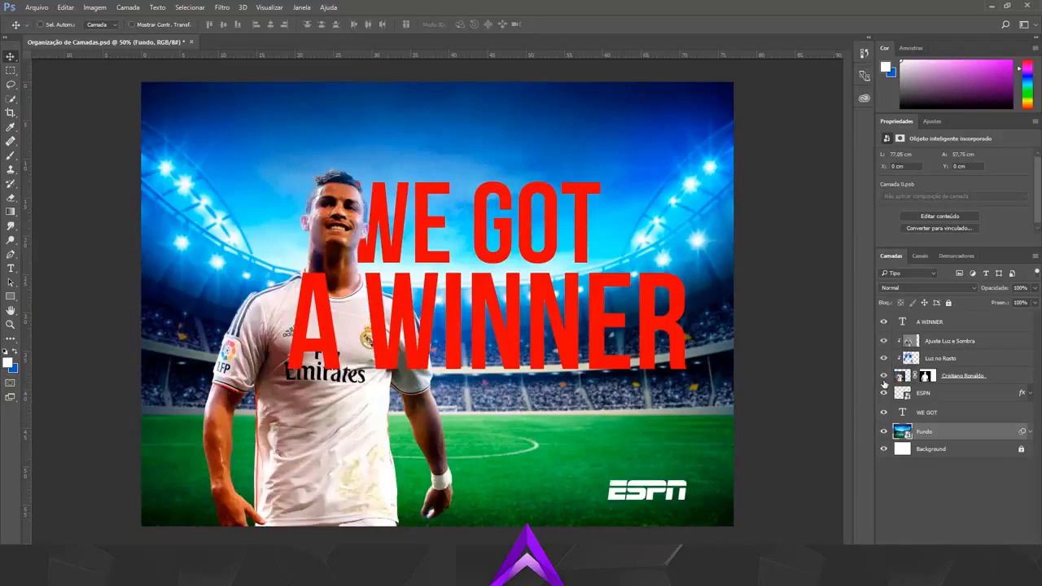
pyautogui.click(883, 375)
pyautogui.click(883, 375)
pyautogui.click(883, 358)
pyautogui.click(883, 358)
pyautogui.click(883, 358)
pyautogui.click(883, 358)
# - Hide and show the Ajuste Luz e Sombra layer and the A WINNER text layer to examine their contribution
pyautogui.click(883, 340)
pyautogui.click(883, 341)
pyautogui.click(883, 340)
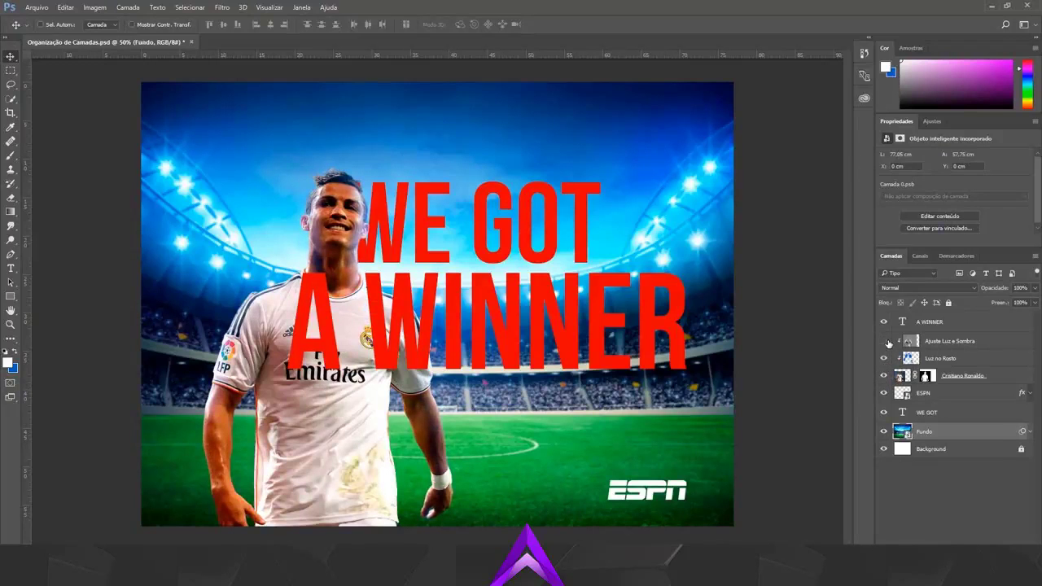
pyautogui.click(883, 340)
pyautogui.click(883, 323)
pyautogui.click(883, 322)
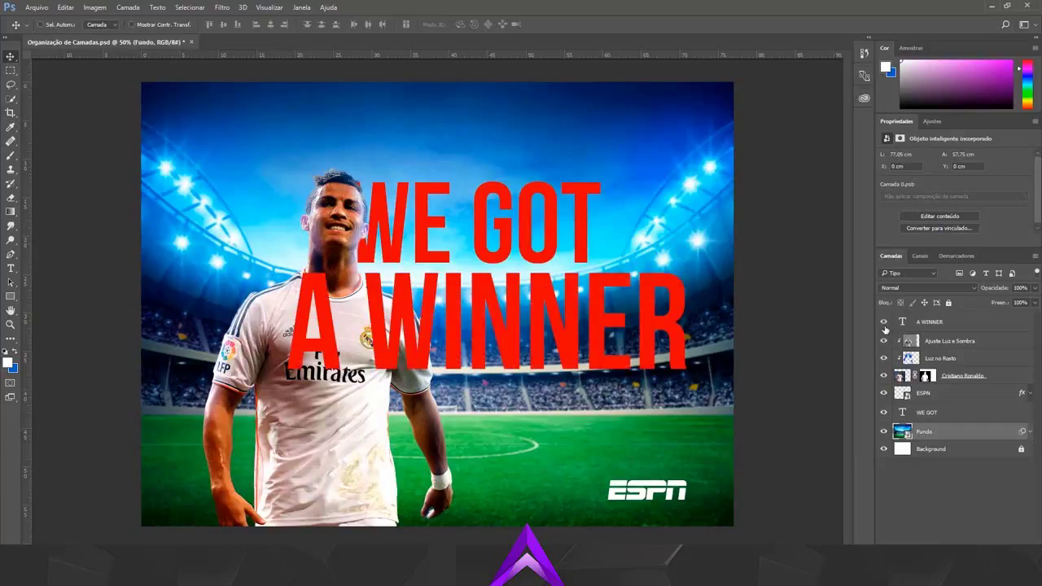
# - Toggle the Fundo layer and the Cristiano Ronaldo layer off and on to examine background and player separately
pyautogui.click(883, 433)
pyautogui.click(884, 433)
pyautogui.click(884, 433)
pyautogui.click(883, 433)
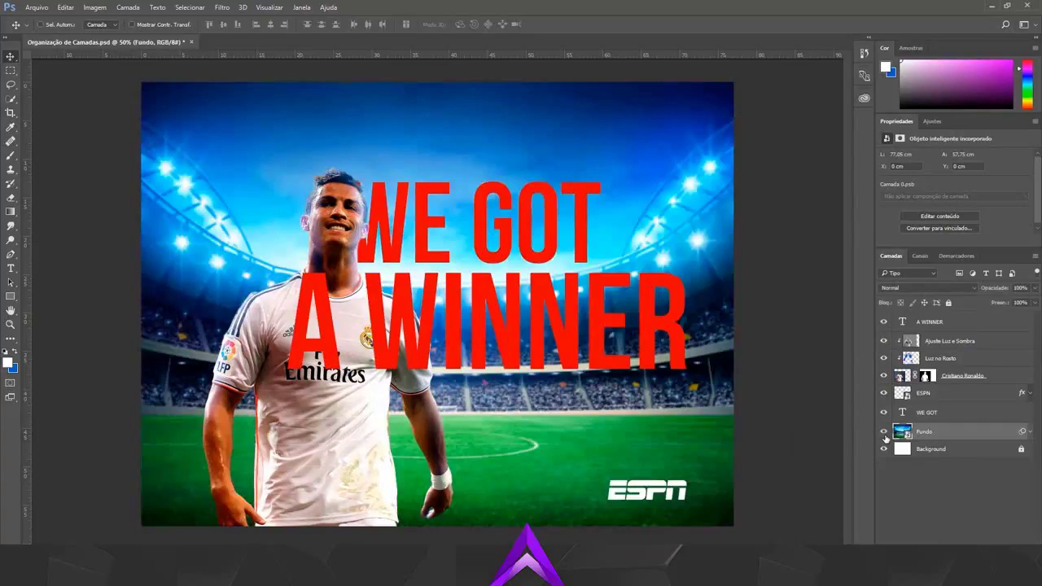
pyautogui.click(886, 378)
pyautogui.click(886, 378)
pyautogui.click(885, 378)
pyautogui.click(885, 377)
# - Toggle the WE GOT text and the ESPN logo off and on to review both layers again
pyautogui.click(884, 412)
pyautogui.click(883, 413)
pyautogui.click(884, 413)
pyautogui.click(884, 413)
pyautogui.click(884, 413)
pyautogui.click(884, 413)
pyautogui.click(884, 395)
pyautogui.click(884, 395)
pyautogui.click(884, 394)
pyautogui.click(883, 395)
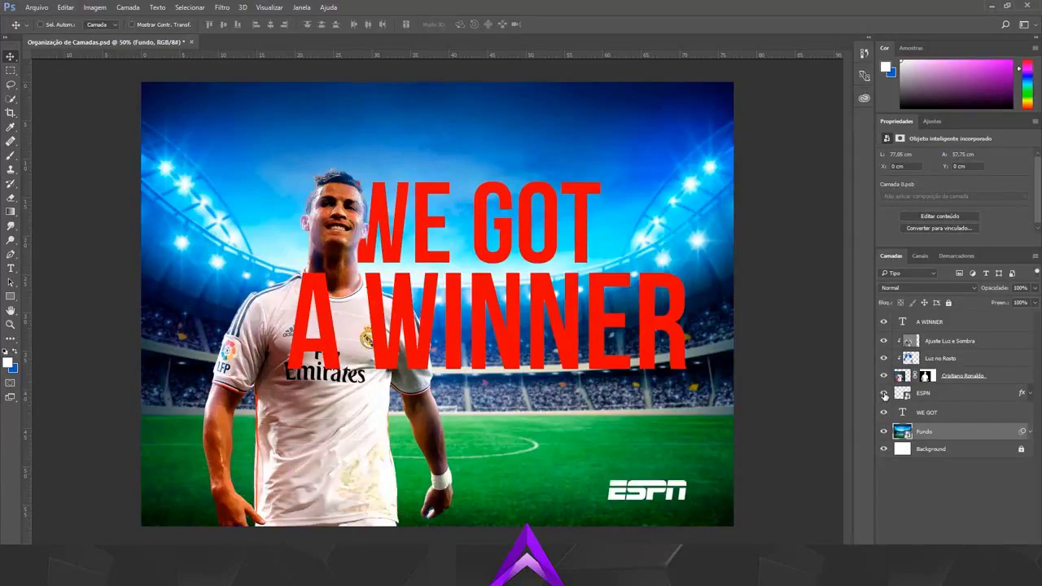
# - Toggle the A WINNER text and the Luz no Rosto layer off and on to examine each one's effect
pyautogui.click(884, 323)
pyautogui.click(883, 323)
pyautogui.click(883, 323)
pyautogui.click(884, 323)
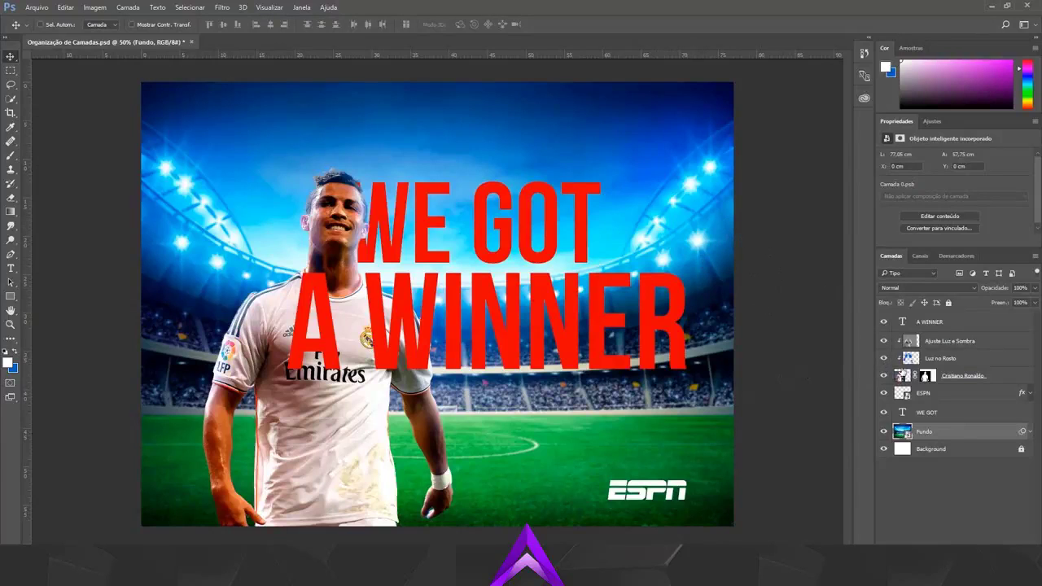
pyautogui.click(883, 359)
pyautogui.click(883, 359)
pyautogui.click(883, 359)
pyautogui.click(883, 359)
pyautogui.click(883, 359)
pyautogui.click(883, 359)
# - Toggle the Ajuste Luz e Sombra layer off and on repeatedly to compare the player's light and shadow
pyautogui.click(884, 341)
pyautogui.click(883, 341)
pyautogui.click(884, 341)
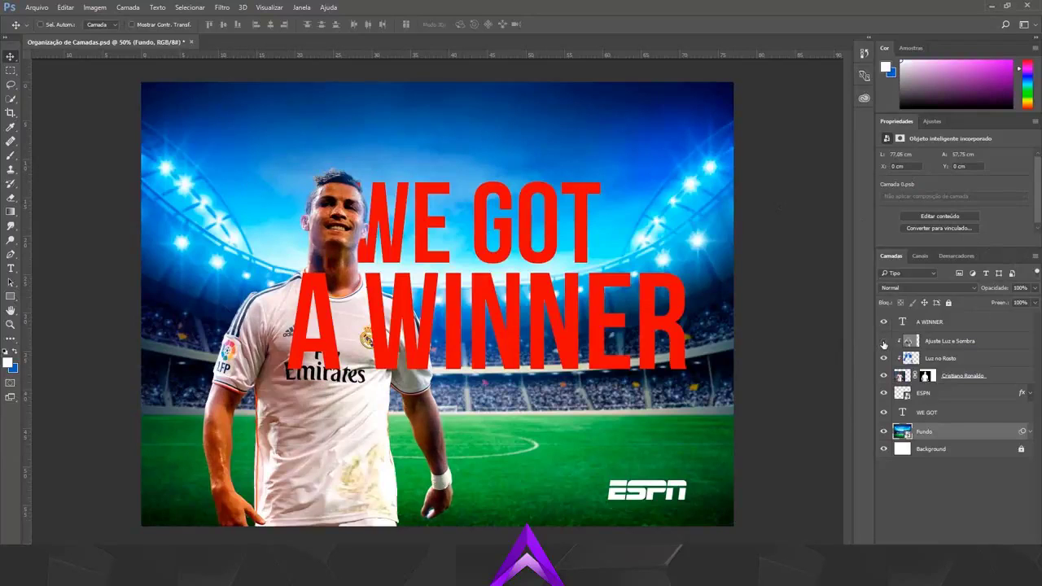
pyautogui.click(884, 341)
pyautogui.click(884, 341)
pyautogui.click(884, 341)
pyautogui.click(883, 342)
pyautogui.click(884, 343)
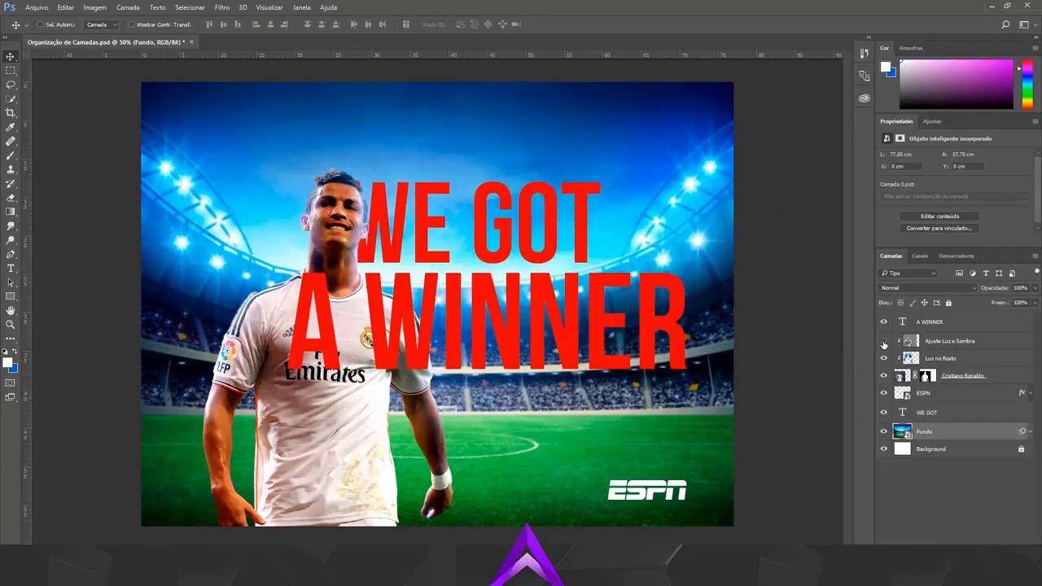
pyautogui.click(883, 343)
pyautogui.click(884, 343)
pyautogui.click(884, 342)
pyautogui.click(883, 343)
pyautogui.click(884, 342)
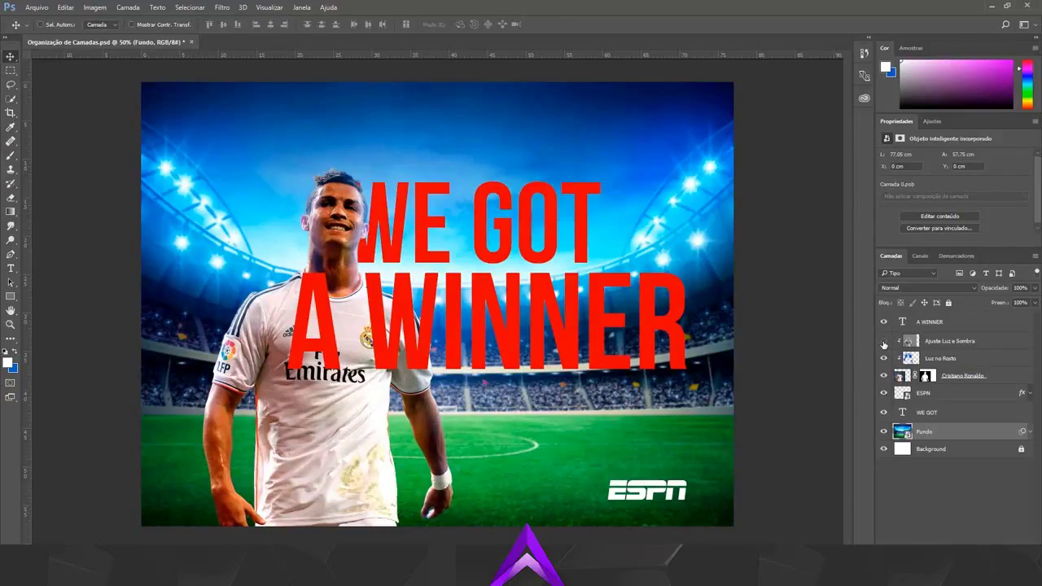
pyautogui.click(883, 343)
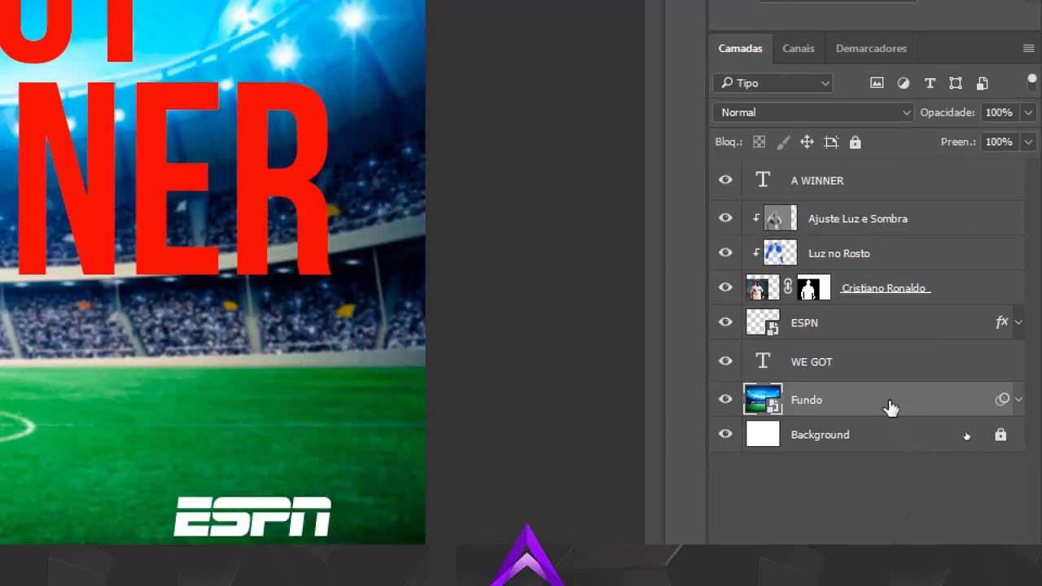
# - Select the WE GOT and Cristiano Ronaldo layers alternately to compare their positions in the layer stack
pyautogui.click(843, 362)
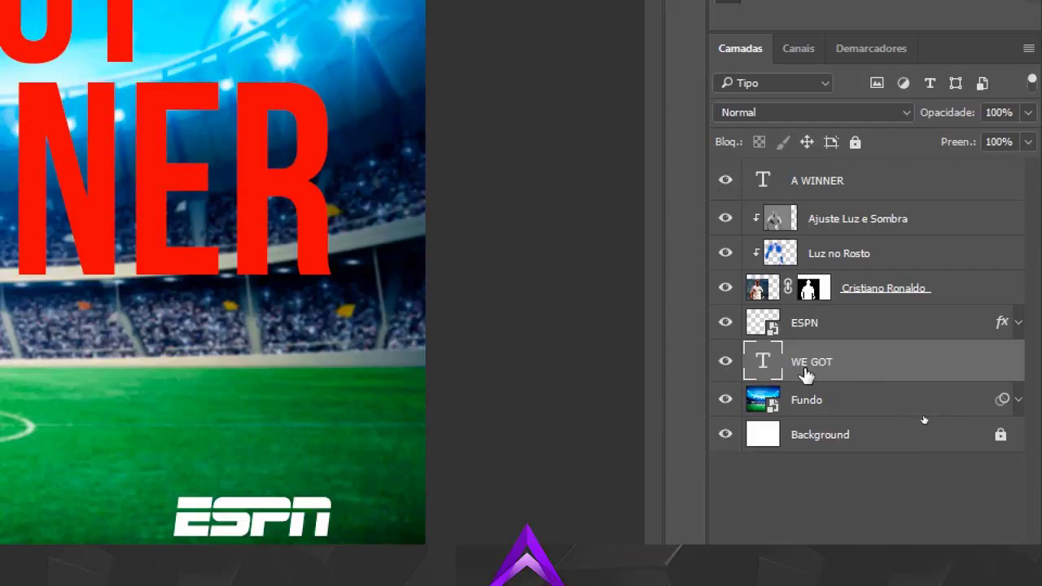
pyautogui.click(869, 289)
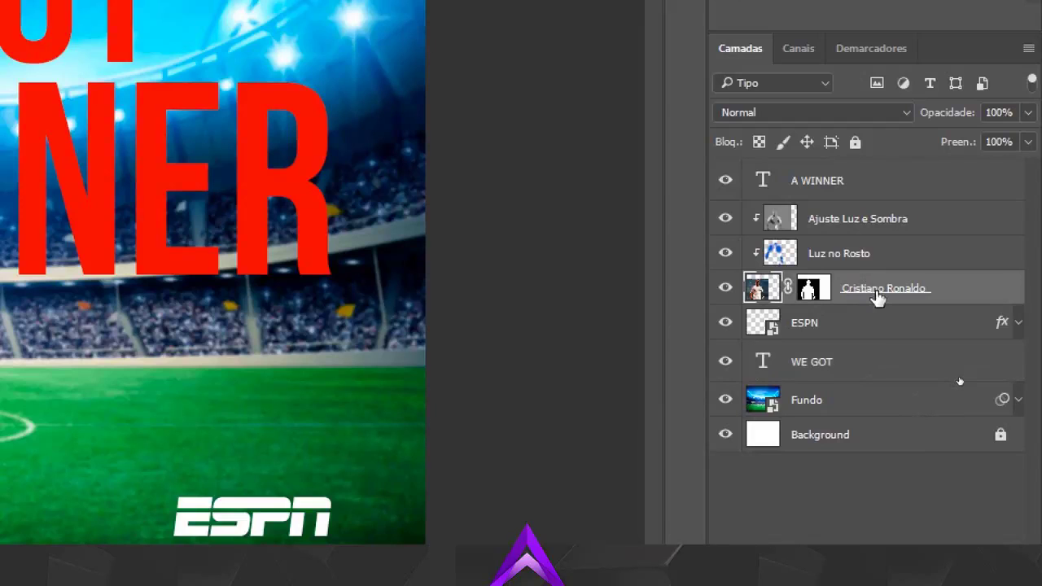
pyautogui.click(834, 357)
pyautogui.click(884, 294)
pyautogui.click(851, 366)
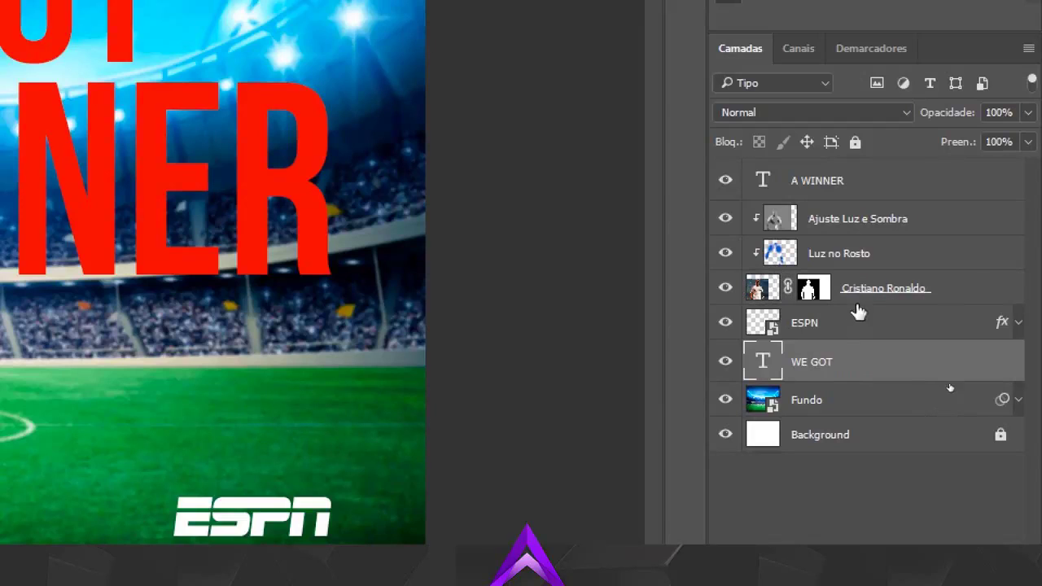
pyautogui.click(861, 292)
pyautogui.click(861, 358)
pyautogui.click(855, 294)
pyautogui.click(855, 365)
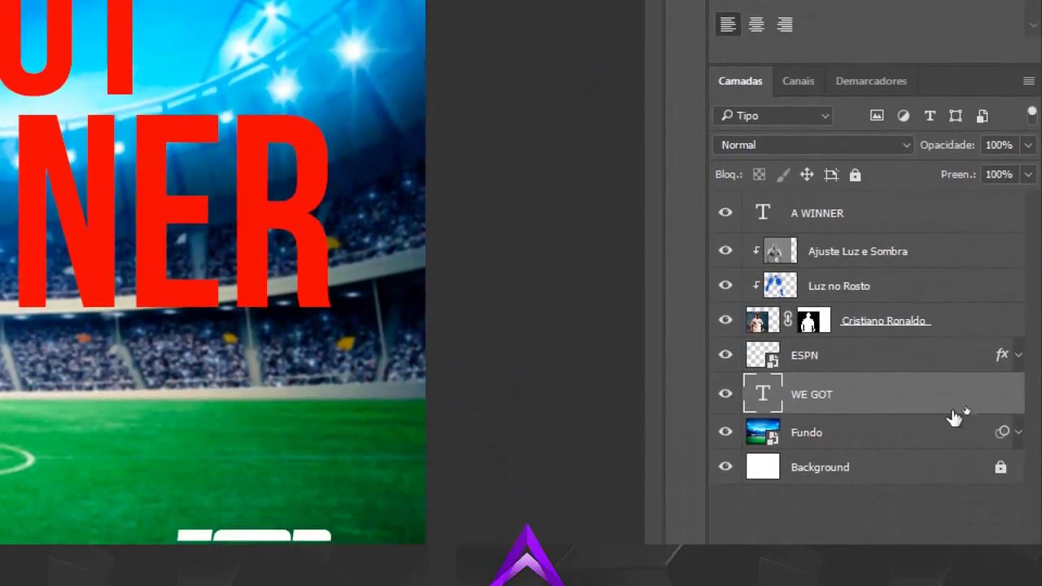
pyautogui.click(923, 332)
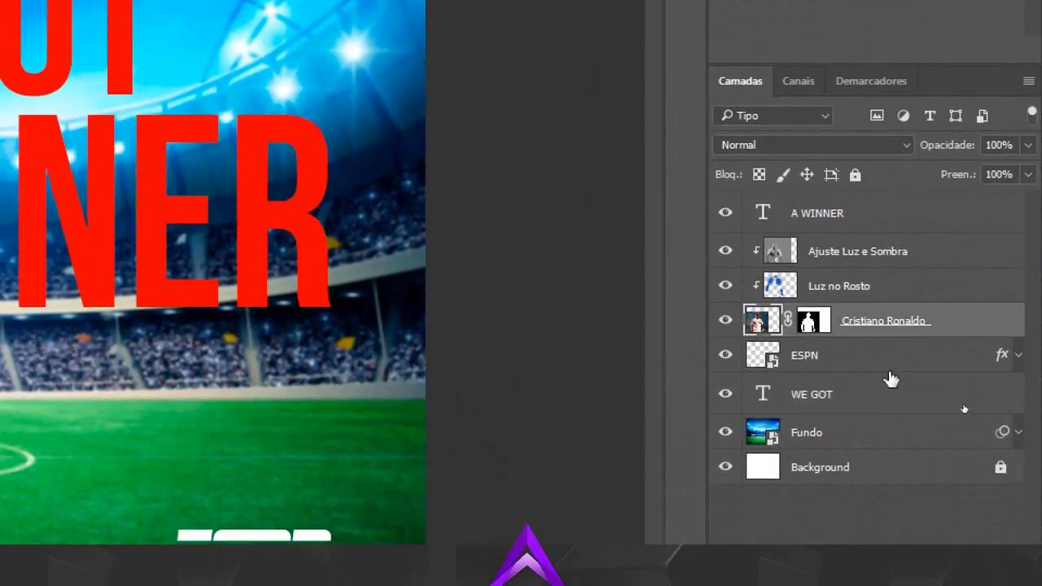
pyautogui.click(885, 380)
pyautogui.click(910, 322)
pyautogui.click(834, 409)
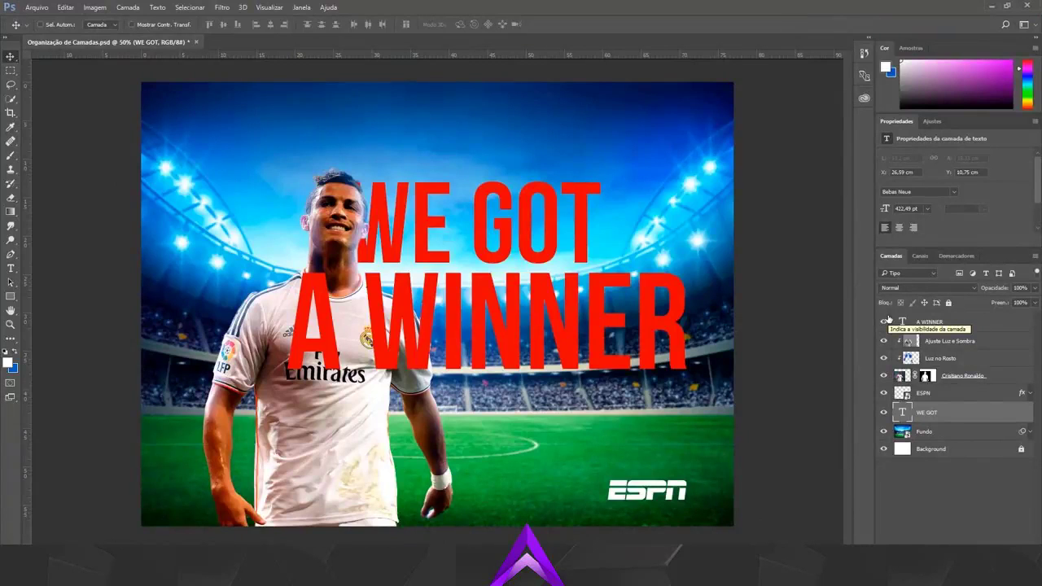
# - Move the Fundo layer to the top of the layer stack, and from there to directly below A WINNER
pyautogui.click(956, 438)
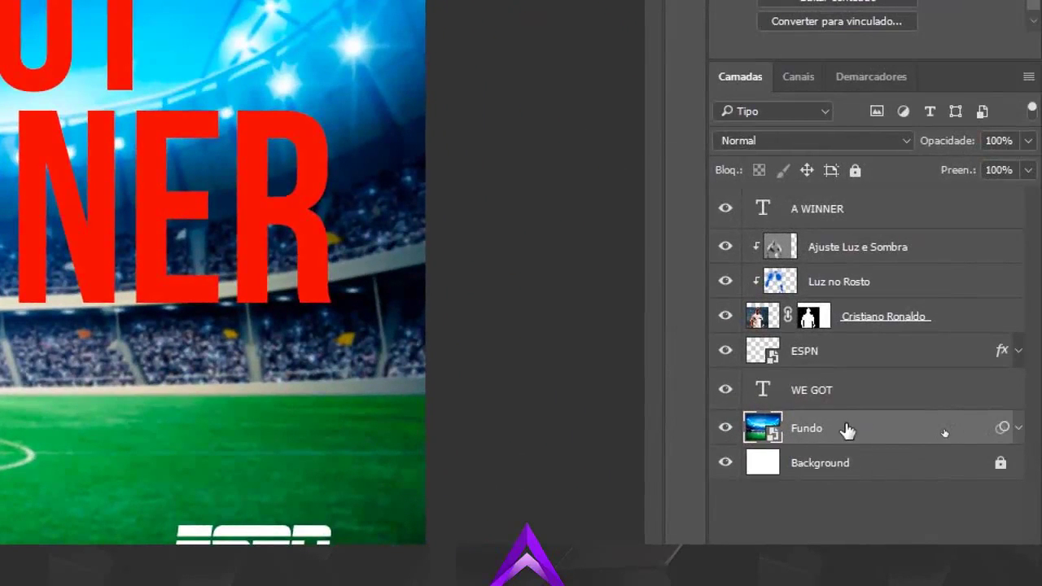
pyautogui.moveTo(885, 430); pyautogui.dragTo(944, 192)
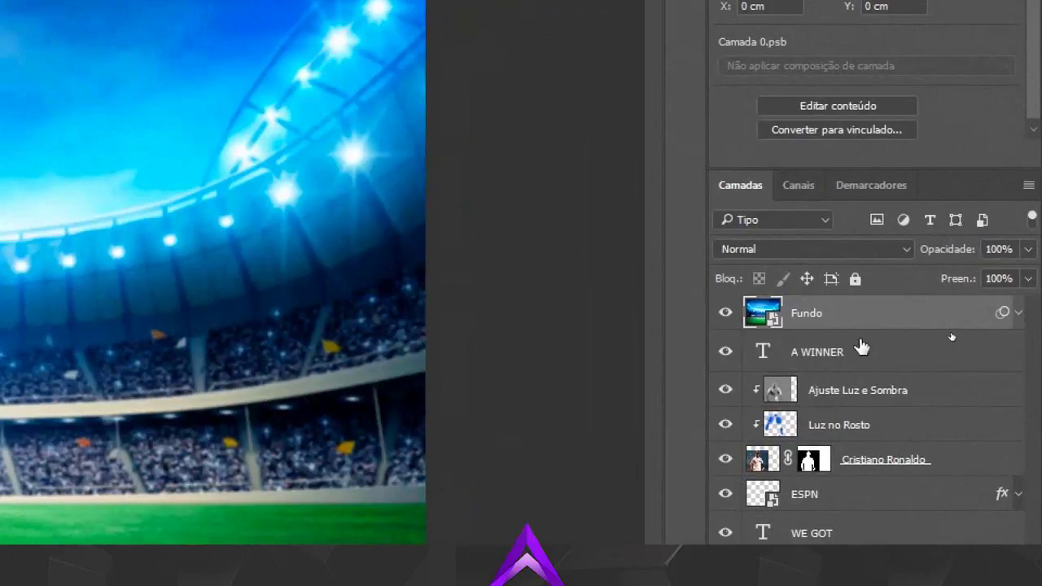
pyautogui.click(948, 341)
pyautogui.moveTo(889, 319); pyautogui.dragTo(936, 388)
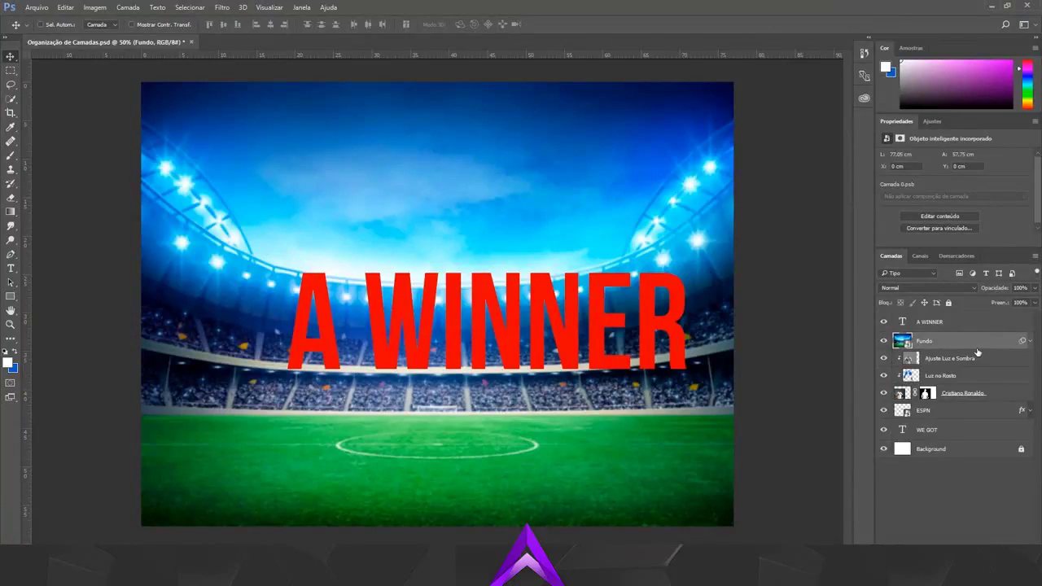
# - Move the Fundo layer to directly above Background, and select the layers above it one by one to review the stacking order
pyautogui.moveTo(970, 351); pyautogui.dragTo(962, 449)
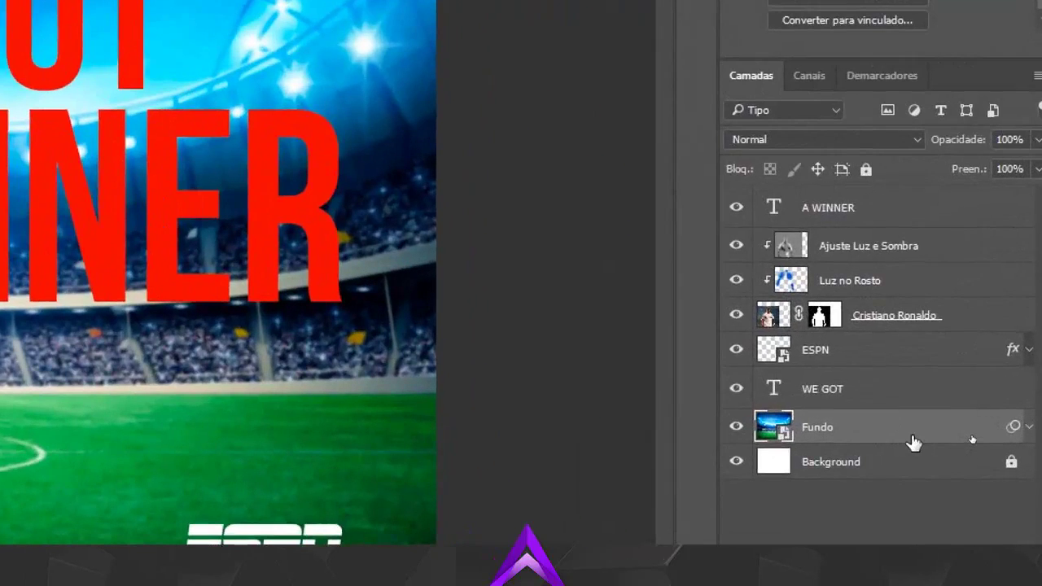
pyautogui.click(913, 392)
pyautogui.click(890, 341)
pyautogui.click(895, 280)
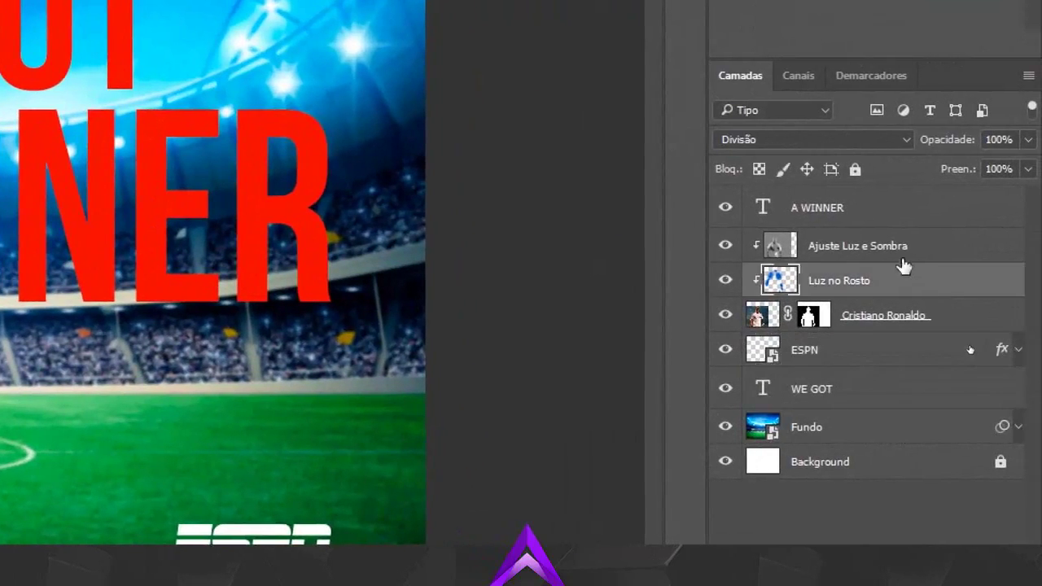
pyautogui.click(900, 246)
pyautogui.click(900, 212)
pyautogui.click(879, 253)
pyautogui.click(875, 282)
pyautogui.click(884, 350)
pyautogui.click(924, 429)
# - Select the Luz no Rosto and Ajuste Luz e Sombra layers together, and alternately Cristiano Ronaldo, to examine how the clipped layers relate to it
pyautogui.click(925, 280)
pyautogui.keyDown('shift'); pyautogui.click(964, 249); pyautogui.keyUp('shift')
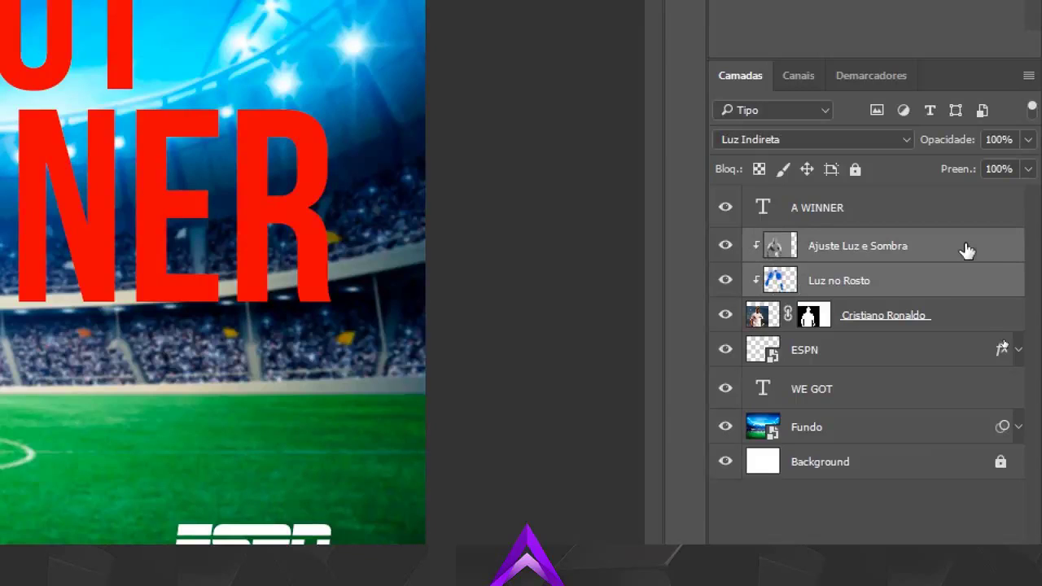
pyautogui.click(950, 324)
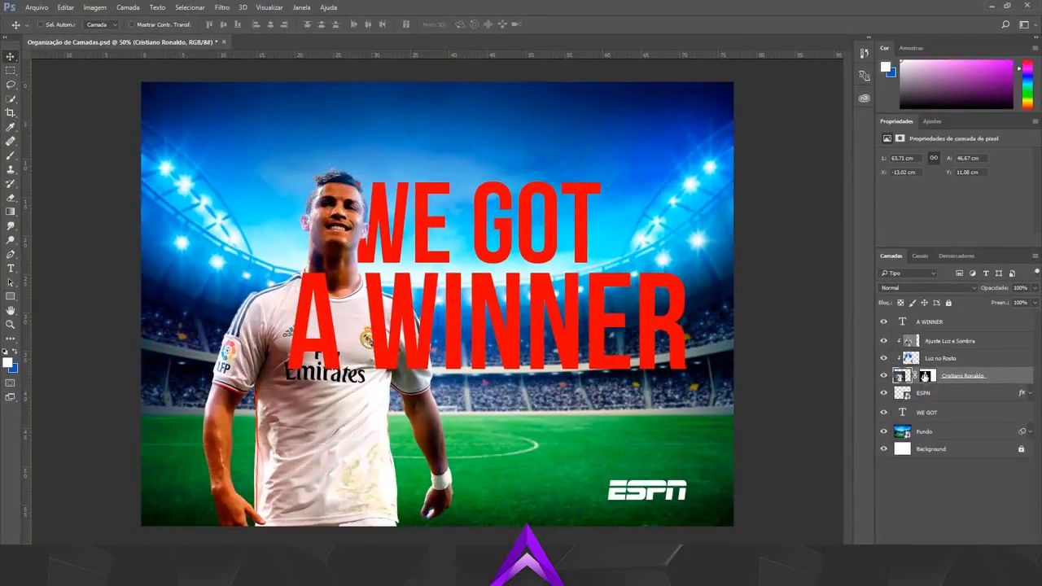
pyautogui.click(944, 358)
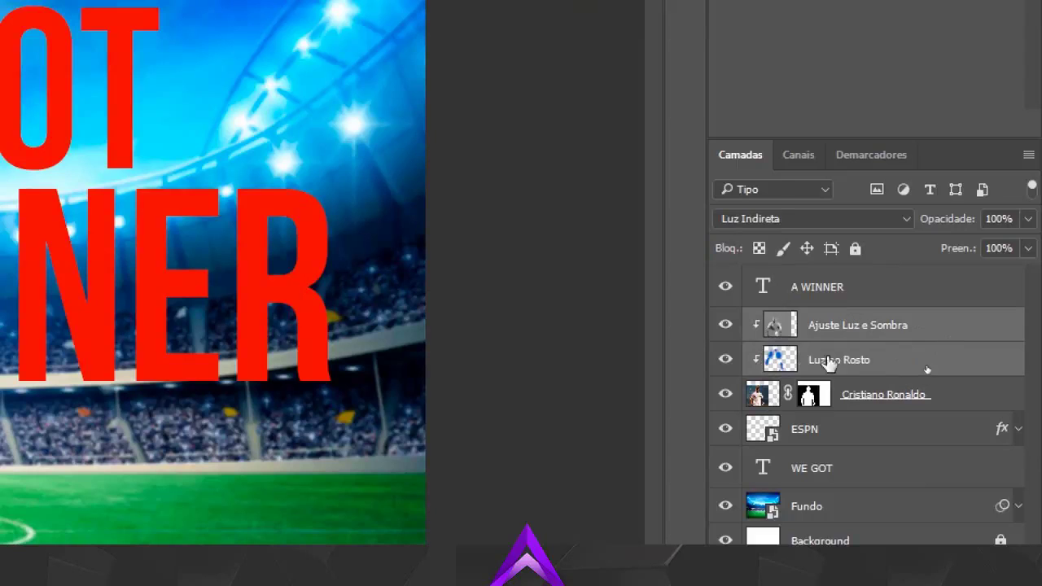
pyautogui.keyDown('shift'); pyautogui.click(855, 327); pyautogui.keyUp('shift')
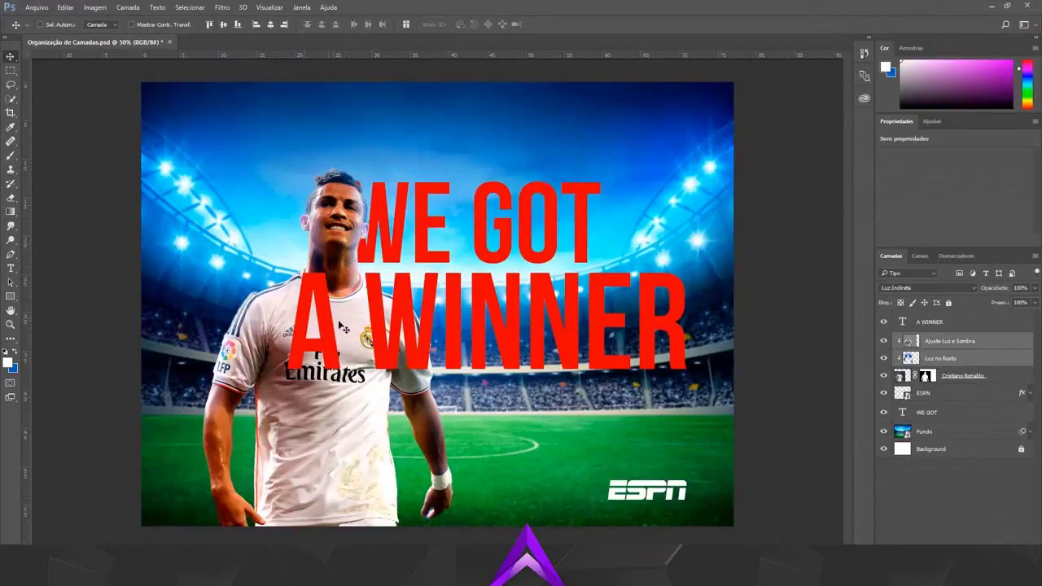
pyautogui.click(957, 348)
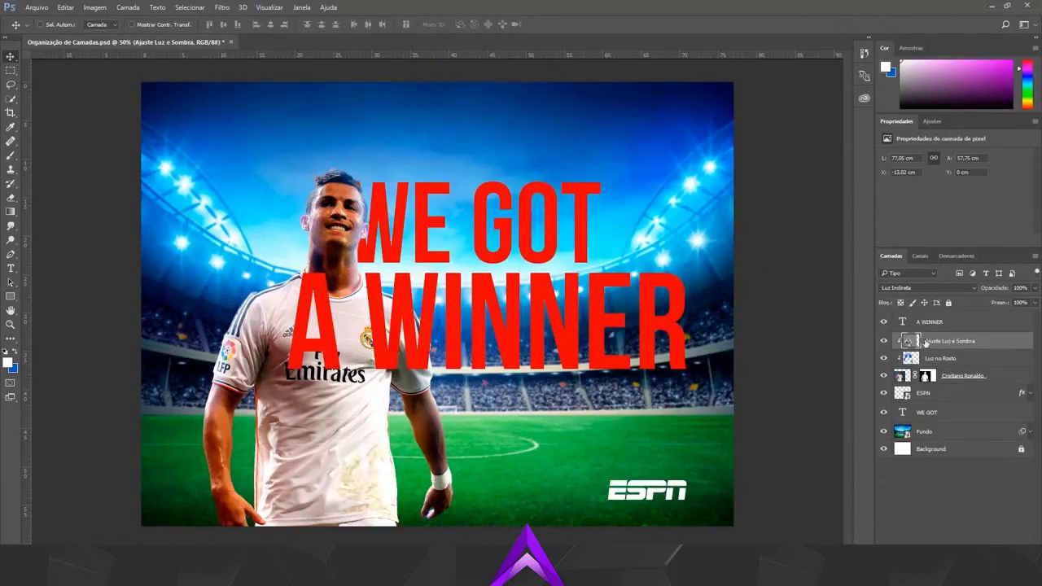
# - Draw a blue circle about 644 px in diameter over the player's lower shirt, on a new layer above A WINNER
pyautogui.click(945, 328)
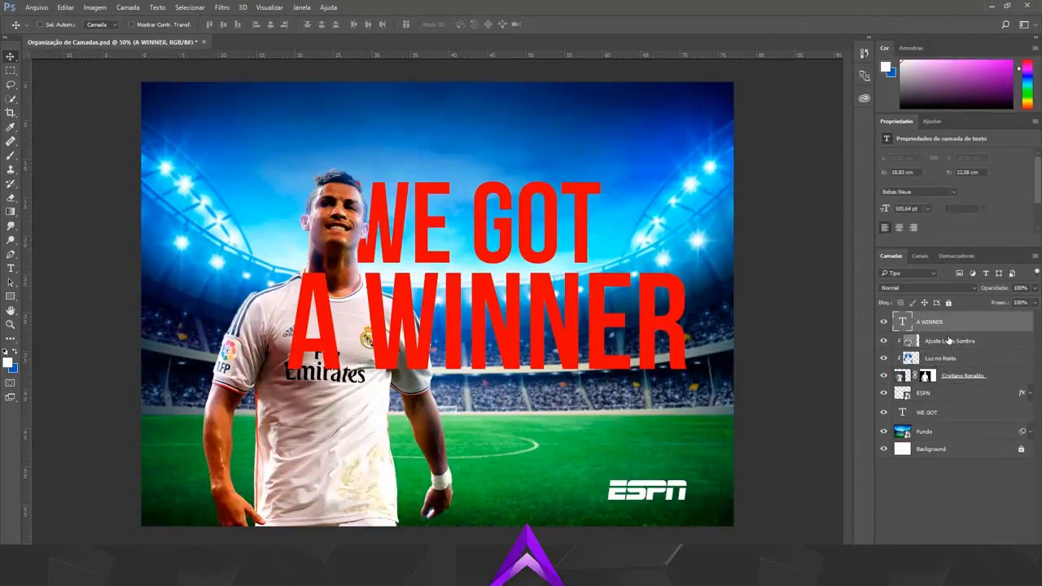
pyautogui.click(11, 296)
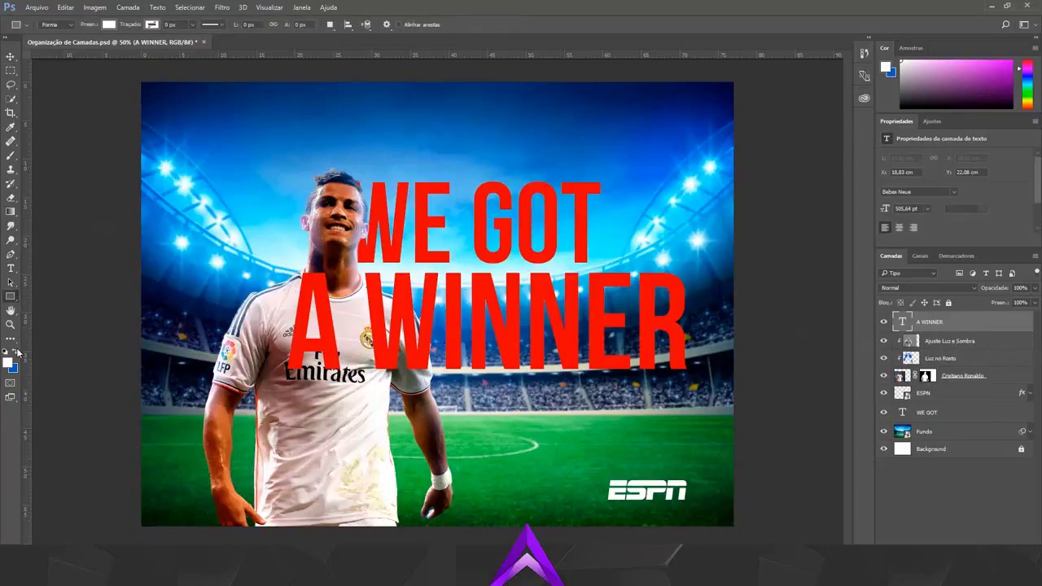
pyautogui.click(17, 351)
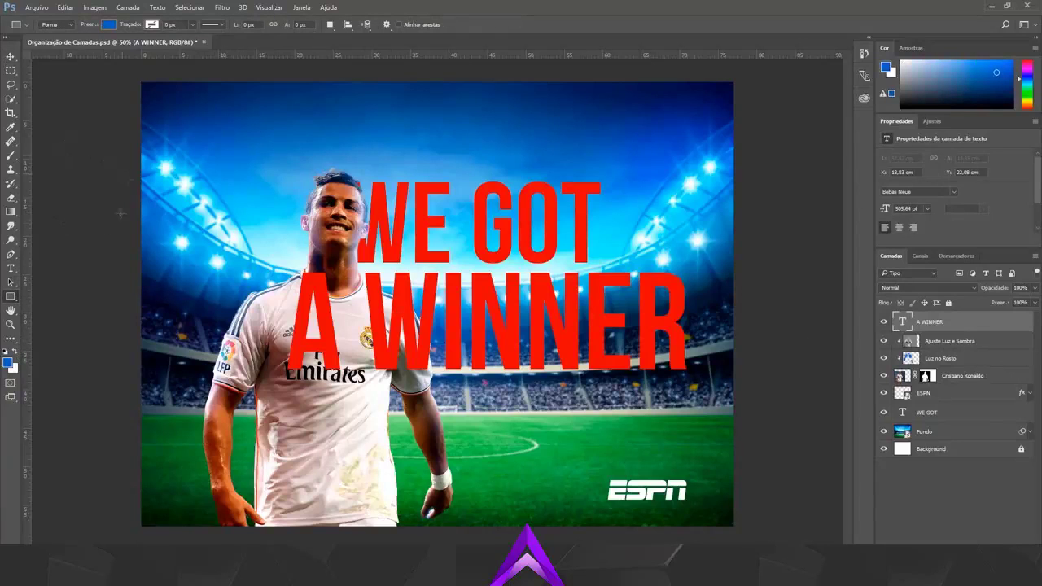
pyautogui.rightClick(11, 297)
pyautogui.click(57, 316)
pyautogui.moveTo(341, 346); pyautogui.dragTo(552, 472)
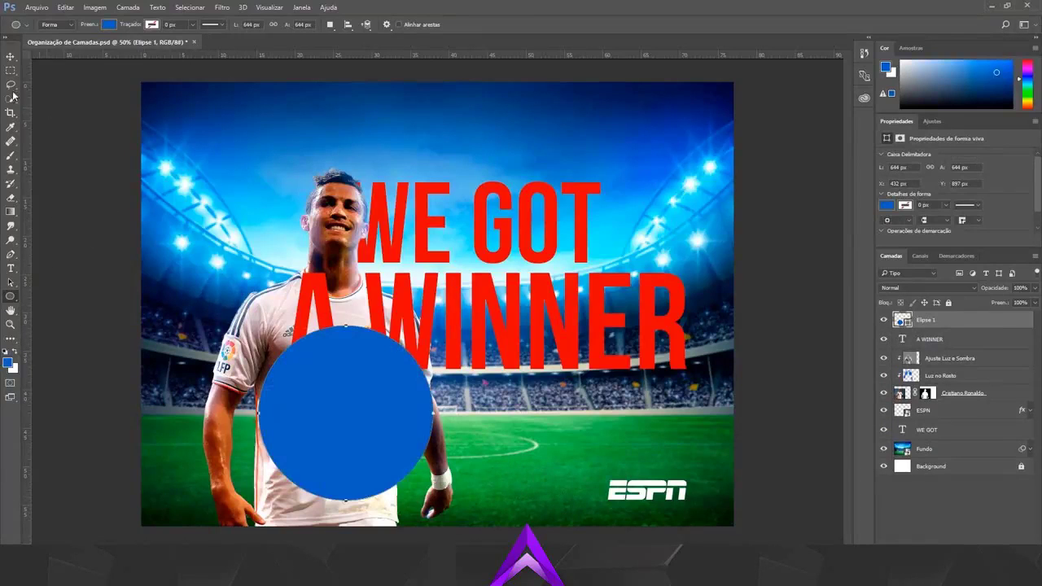
# - Overlap the circle with the player's arm and clip its layer, placed directly below A WINNER, to the Cristiano Ronaldo layer
pyautogui.click(10, 56)
pyautogui.moveTo(342, 370); pyautogui.dragTo(436, 364)
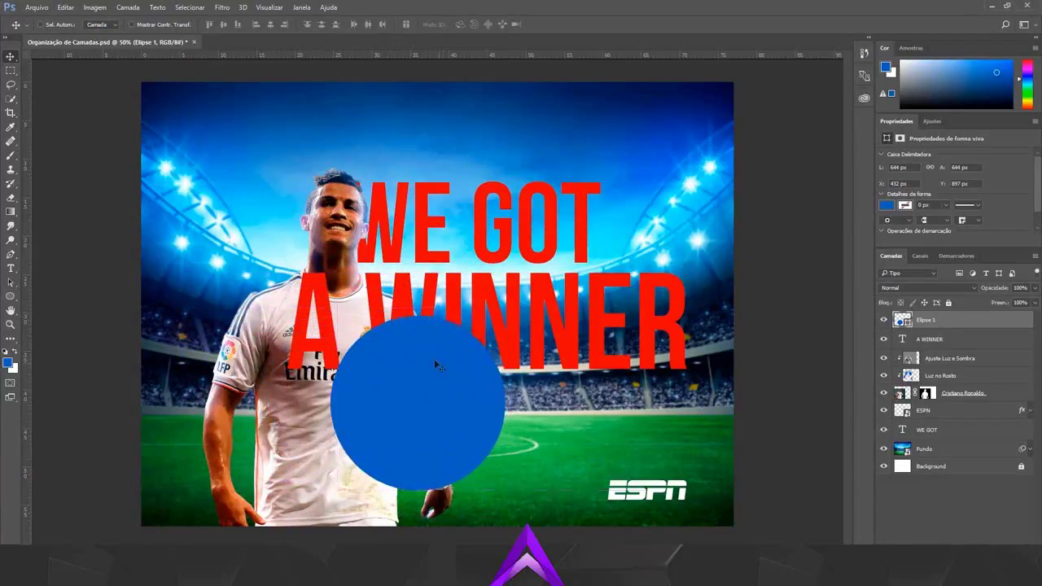
pyautogui.moveTo(956, 328); pyautogui.dragTo(956, 348)
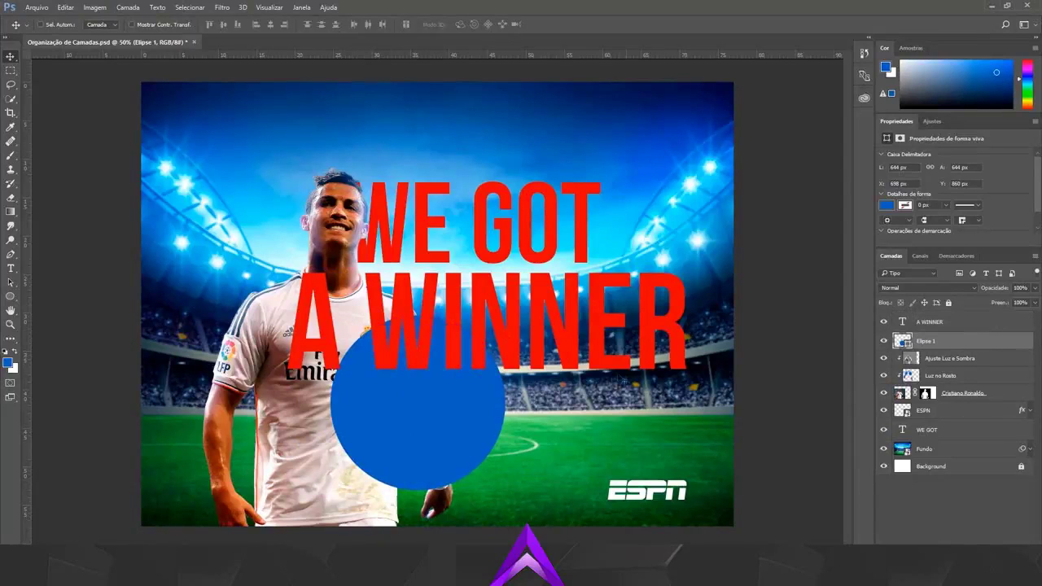
pyautogui.moveTo(478, 404)
pyautogui.mouseDown()
pyautogui.moveTo(351, 356)
pyautogui.moveTo(478, 405)
pyautogui.mouseUp()
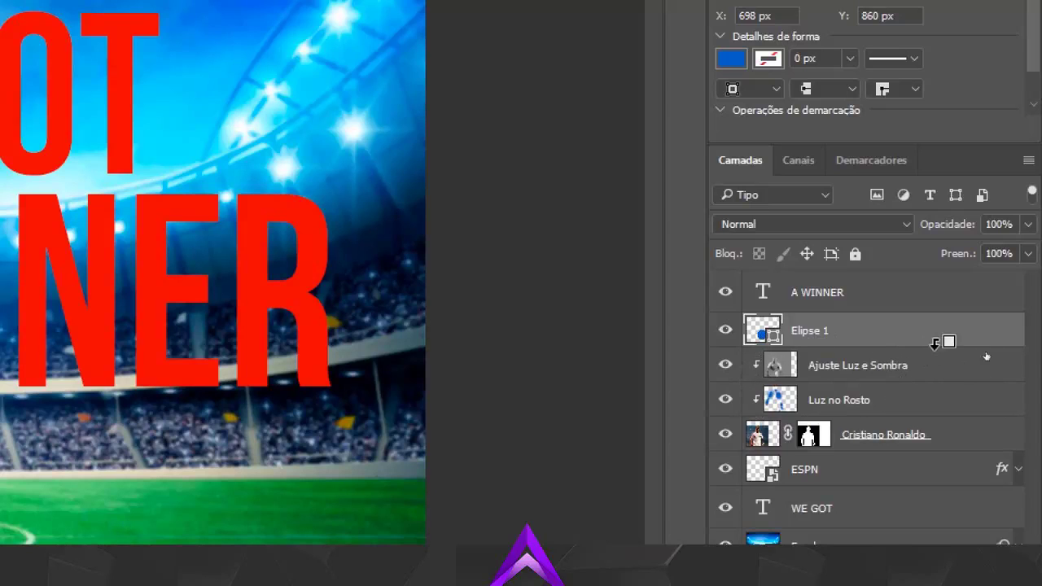
pyautogui.keyDown('alt'); pyautogui.click(933, 341); pyautogui.keyUp('alt')
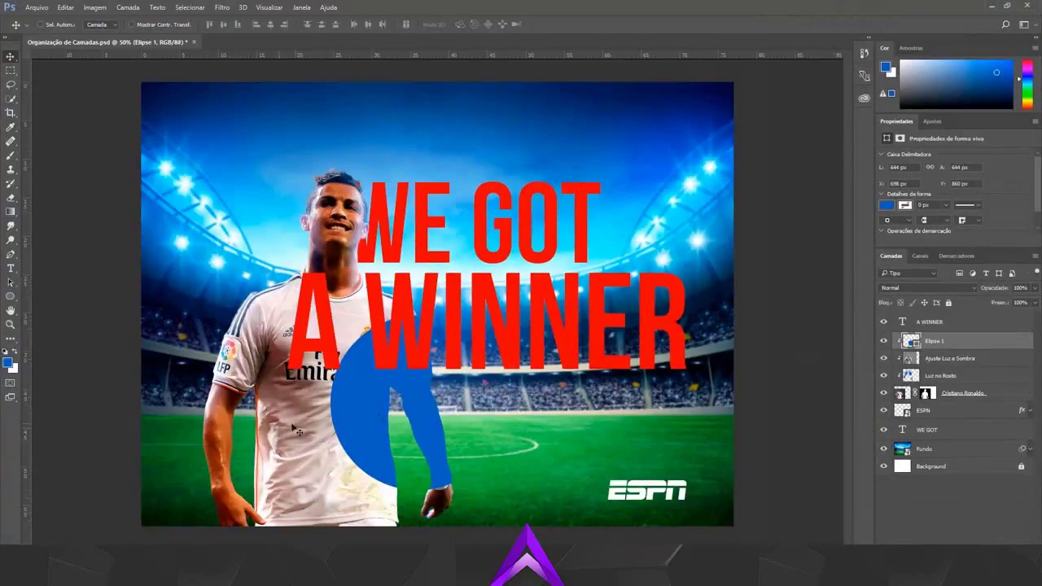
# - Shift the clipped circle toward the bottom of the player's shirt and delete the circle's layer
pyautogui.moveTo(413, 420); pyautogui.dragTo(356, 511)
pyautogui.press('Delete')
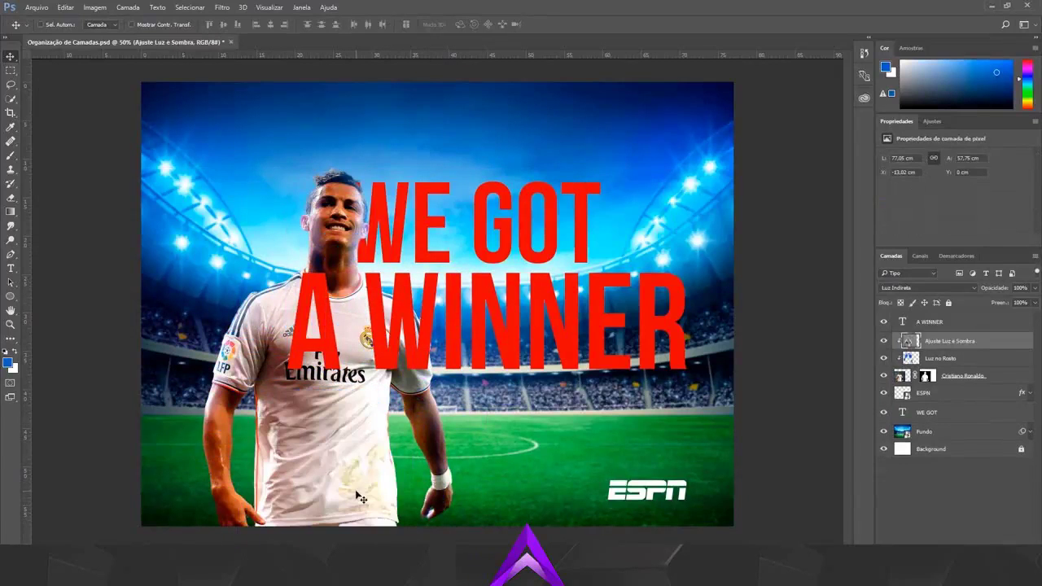
# - Toggle the clipped Luz no Rosto and Ajuste Luz e Sombra layers off and on to compare their effects on the player
pyautogui.click(883, 358)
pyautogui.click(884, 359)
pyautogui.click(883, 342)
pyautogui.click(883, 342)
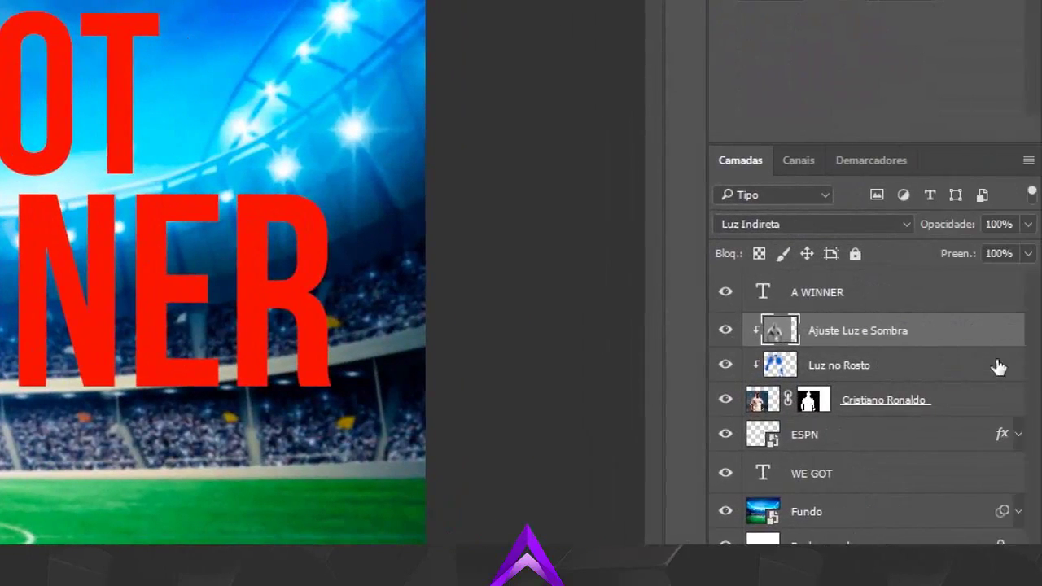
# - Select the Cristiano Ronaldo, Luz no Rosto and Ajuste Luz e Sombra layers in turn to review which layers make up the player
pyautogui.click(987, 376)
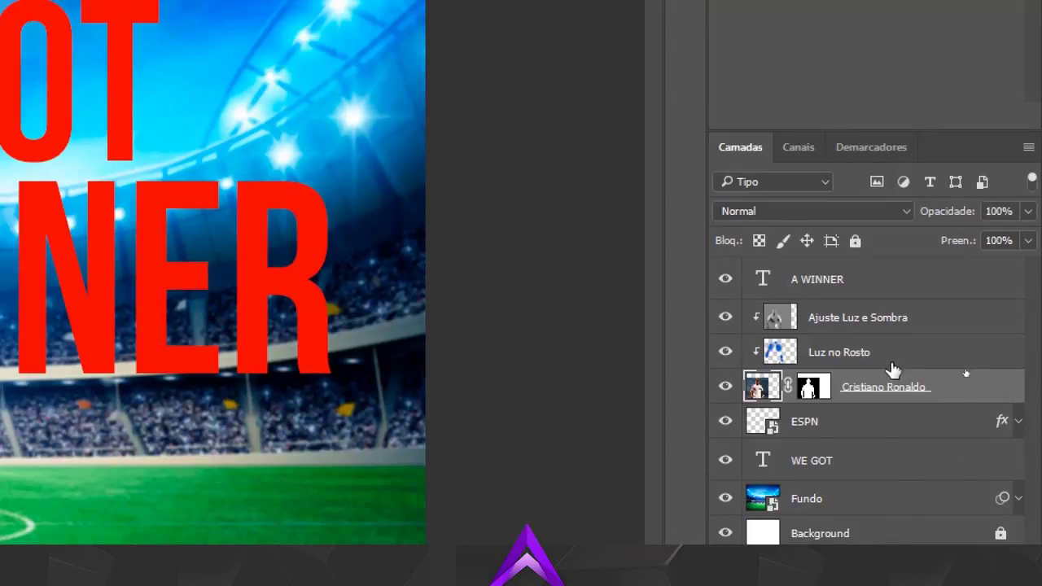
pyautogui.click(864, 355)
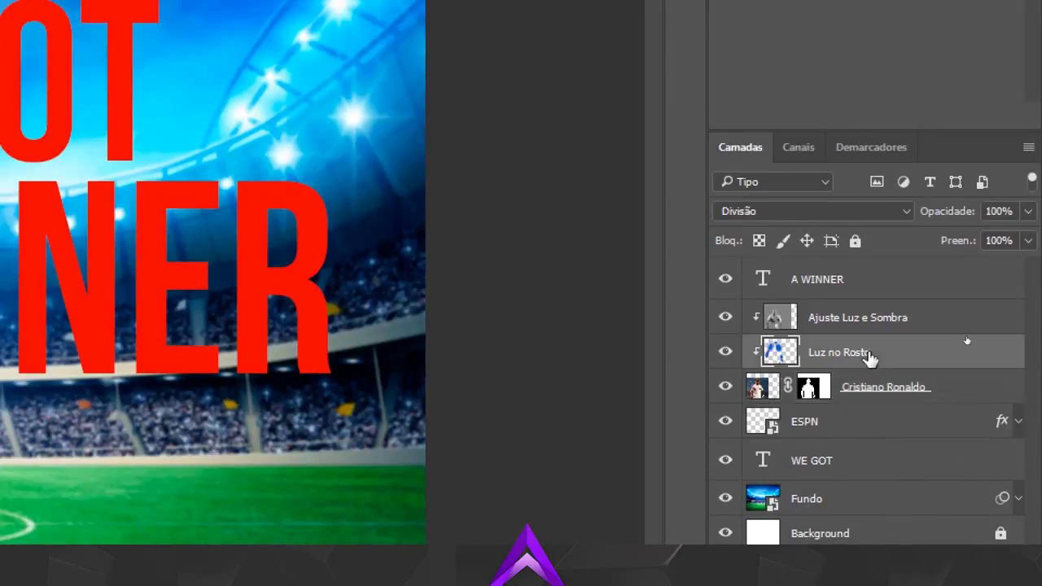
pyautogui.click(889, 314)
pyautogui.click(881, 351)
pyautogui.click(884, 313)
pyautogui.click(879, 346)
pyautogui.click(869, 394)
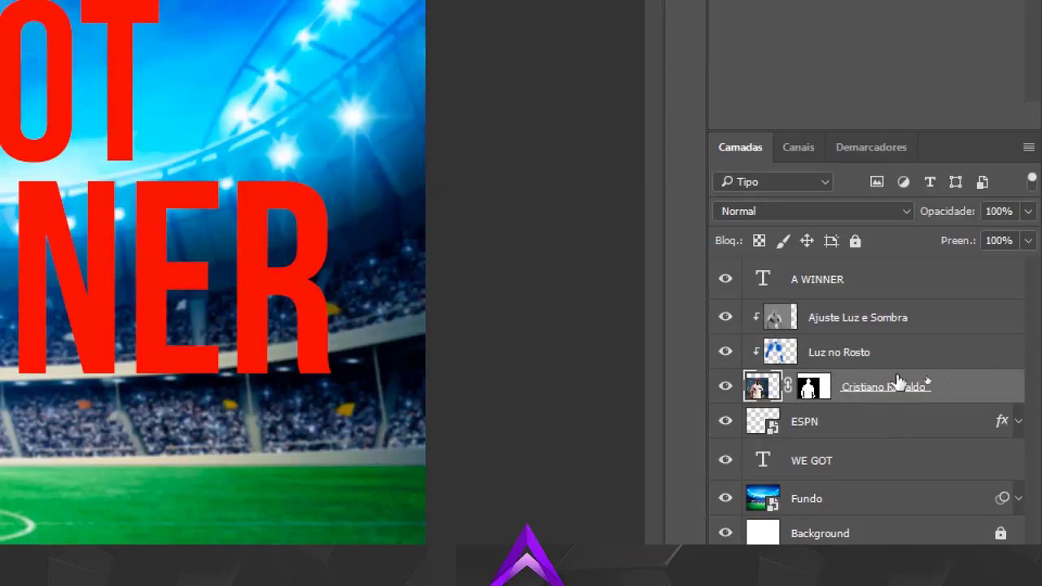
pyautogui.click(860, 357)
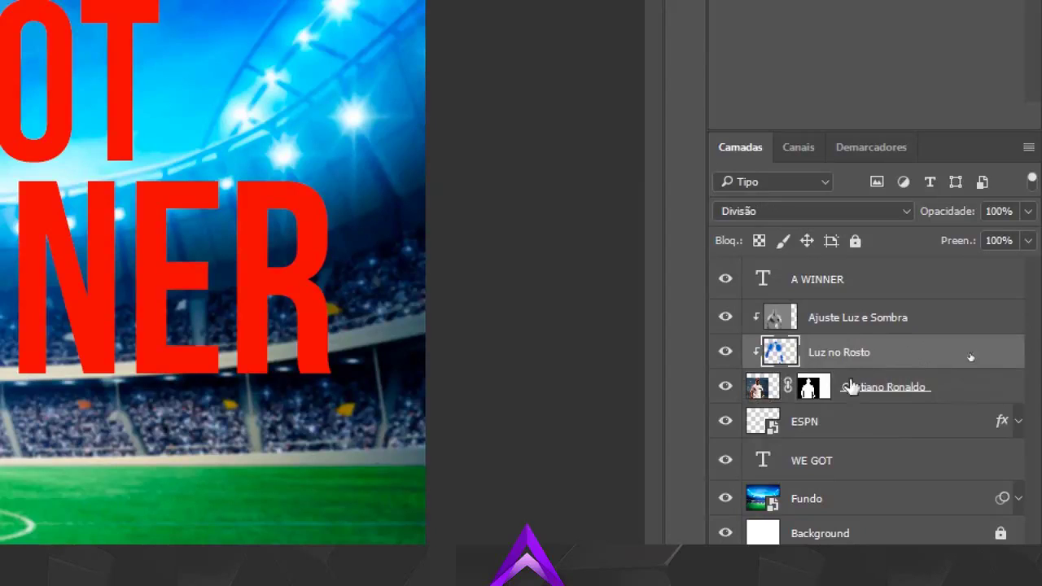
pyautogui.click(853, 328)
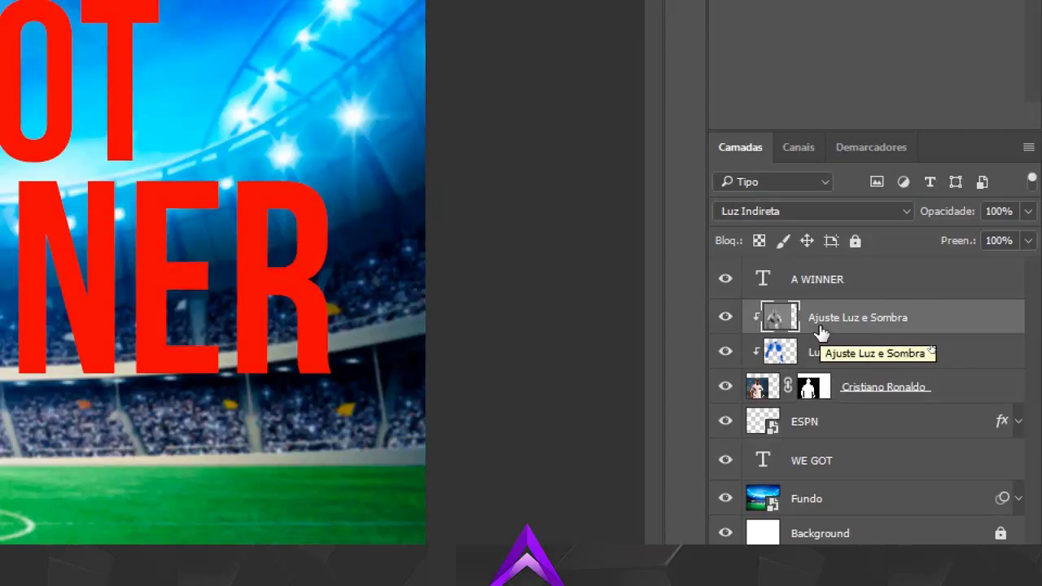
pyautogui.click(862, 389)
pyautogui.click(907, 357)
pyautogui.click(903, 293)
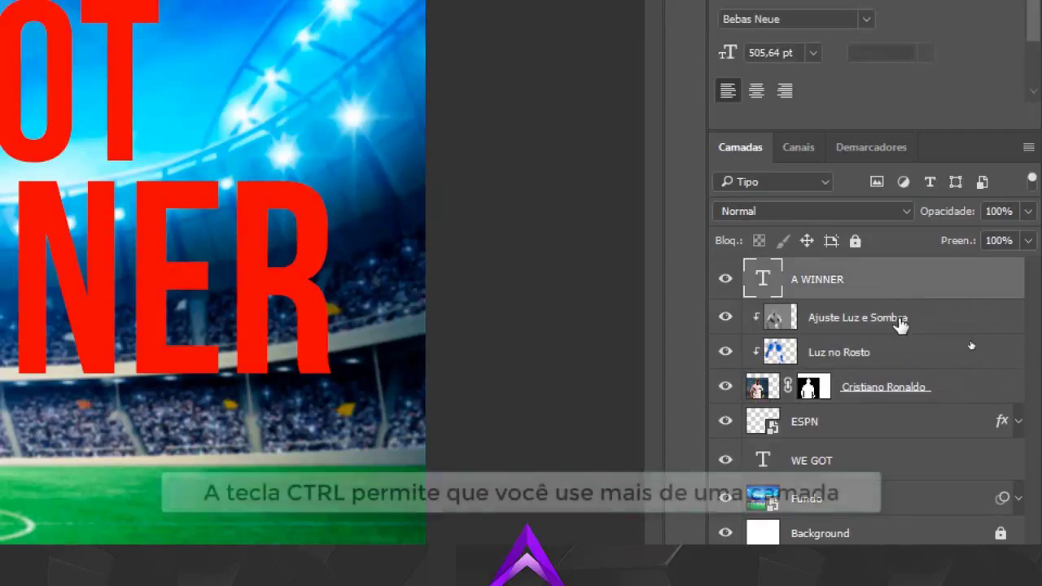
# - Group the Ajuste Luz e Sombra, Luz no Rosto and Cristiano Ronaldo layers
pyautogui.click(901, 322)
pyautogui.keyDown('ctrl'); pyautogui.click(893, 356); pyautogui.keyUp('ctrl')
pyautogui.keyDown('ctrl'); pyautogui.click(920, 389); pyautogui.keyUp('ctrl')
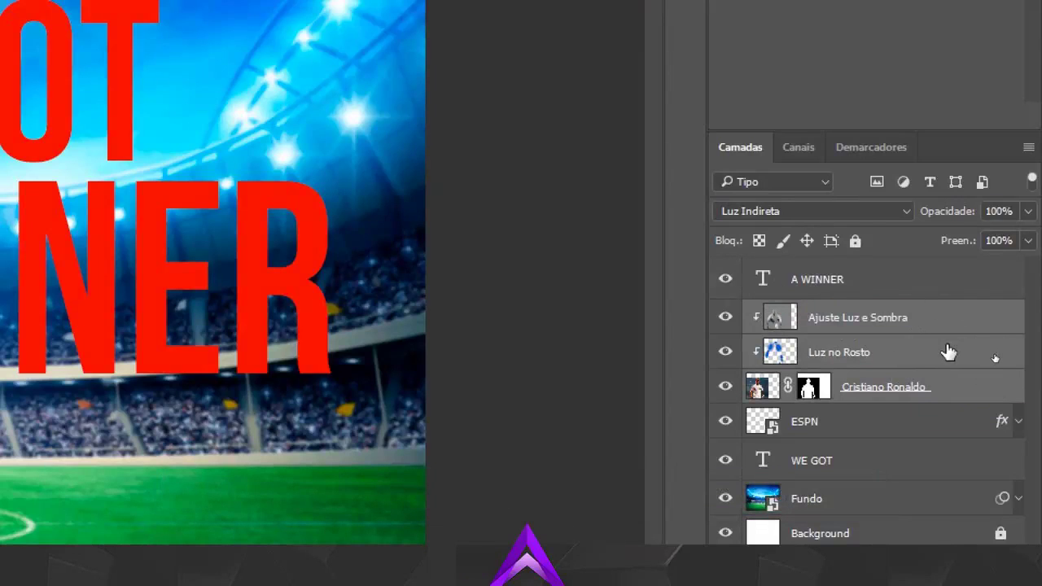
pyautogui.hotkey('ctrl', 'g')
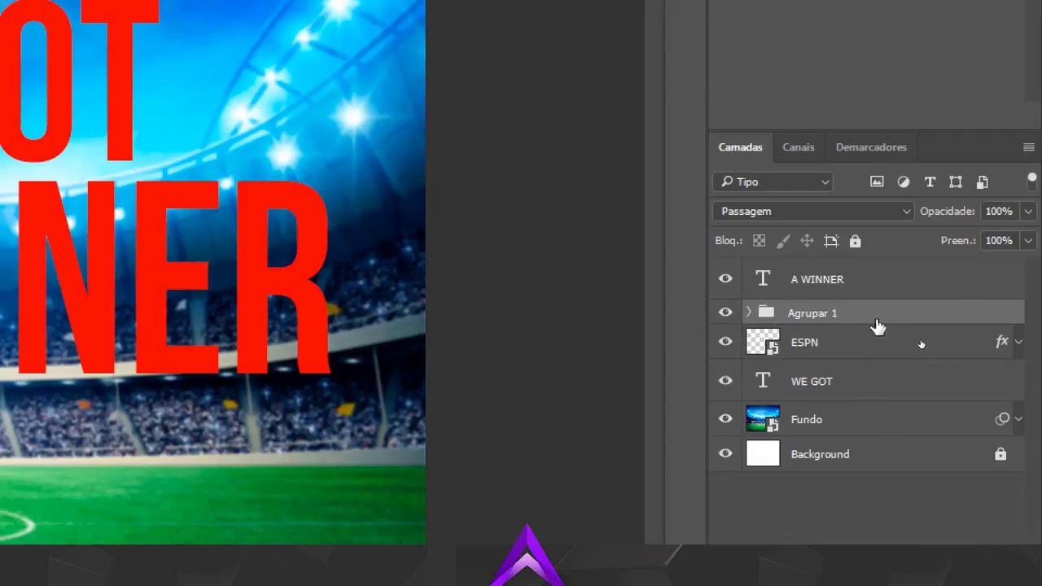
# - Expand and collapse the player's group to inspect its layers, and try moving the grouped player slightly on the canvas
pyautogui.click(747, 314)
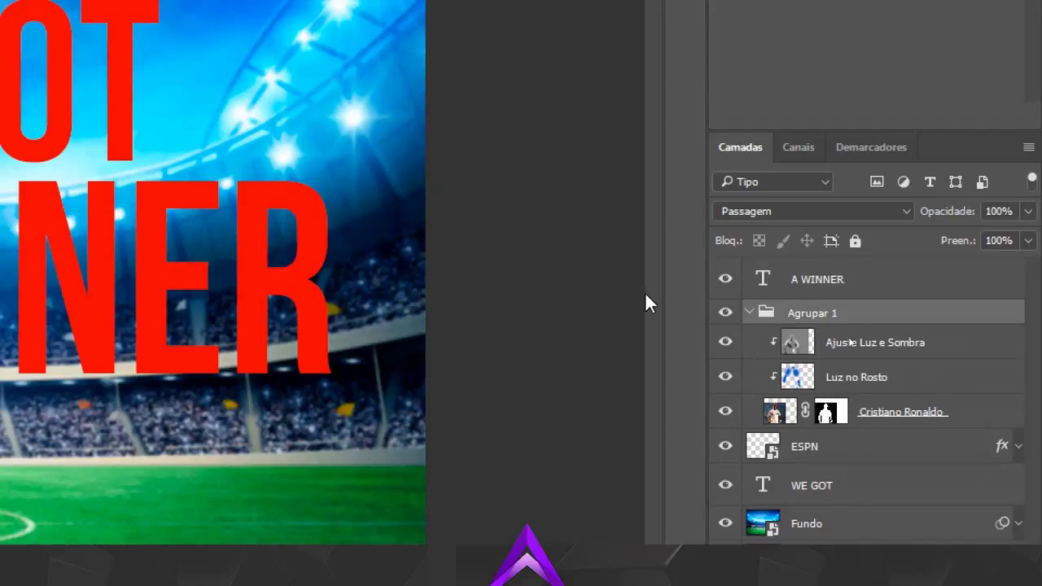
pyautogui.click(747, 313)
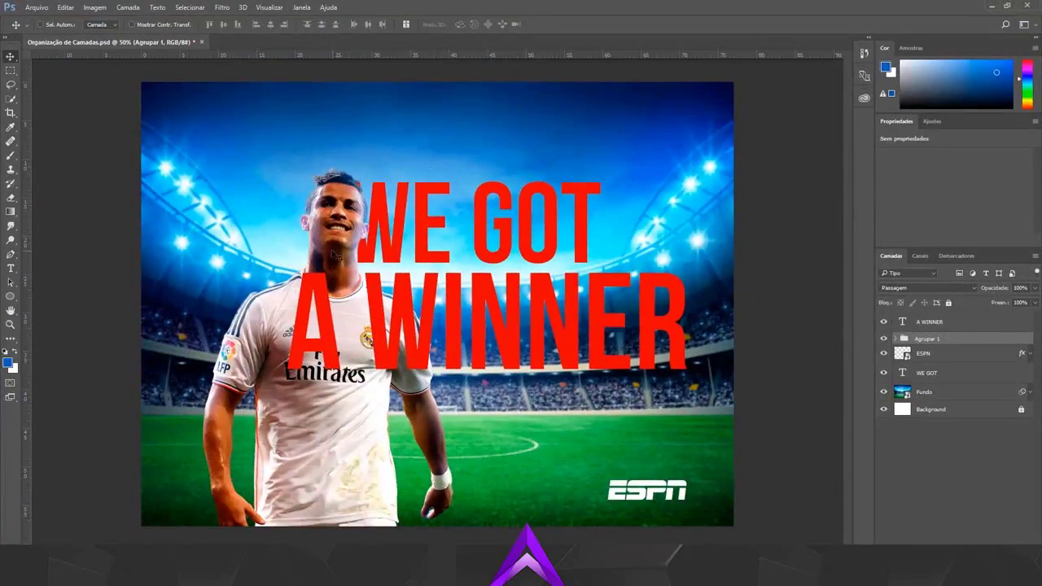
pyautogui.moveTo(333, 256)
pyautogui.mouseDown()
pyautogui.moveTo(509, 228)
pyautogui.moveTo(651, 232)
pyautogui.moveTo(704, 269)
pyautogui.moveTo(407, 190)
pyautogui.moveTo(411, 200)
pyautogui.moveTo(342, 140)
pyautogui.moveTo(333, 264)
pyautogui.moveTo(543, 208)
pyautogui.moveTo(570, 234)
pyautogui.moveTo(247, 172)
pyautogui.moveTo(338, 212)
pyautogui.moveTo(290, 240)
pyautogui.moveTo(320, 255)
pyautogui.mouseUp()
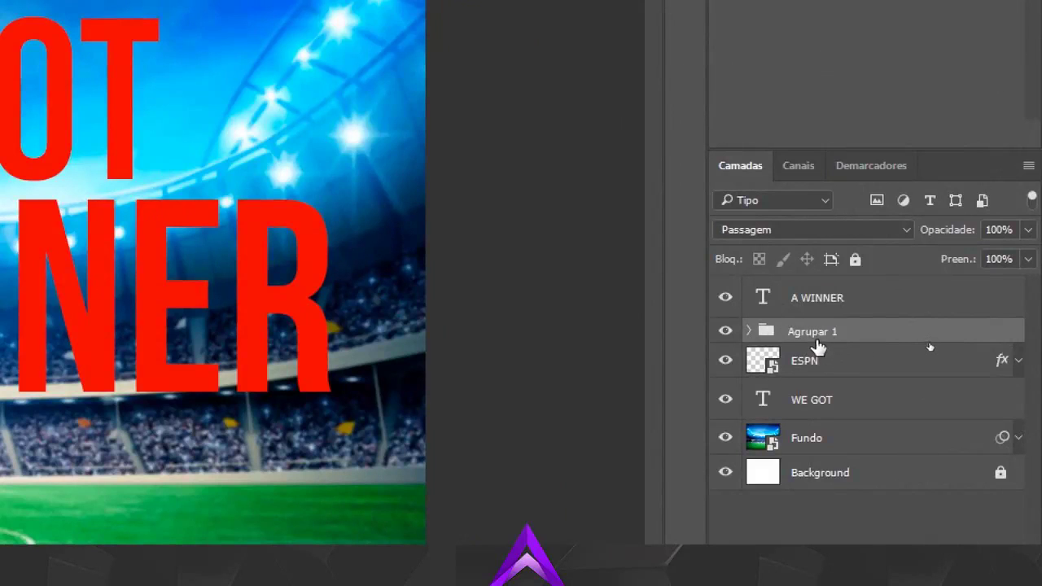
# - Rename the player's layer group as Modelo
pyautogui.doubleClick(812, 334)
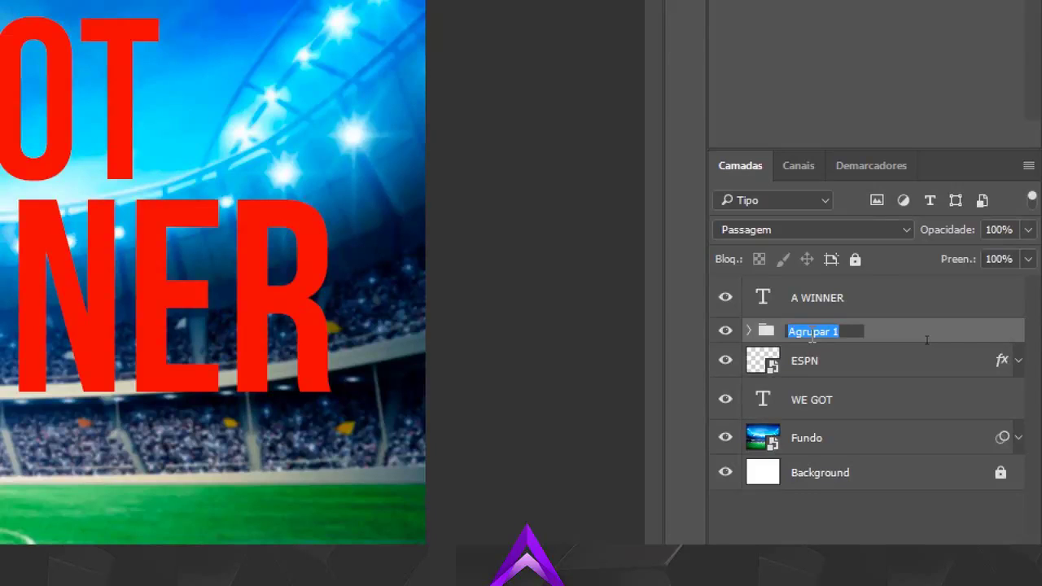
pyautogui.write('M')
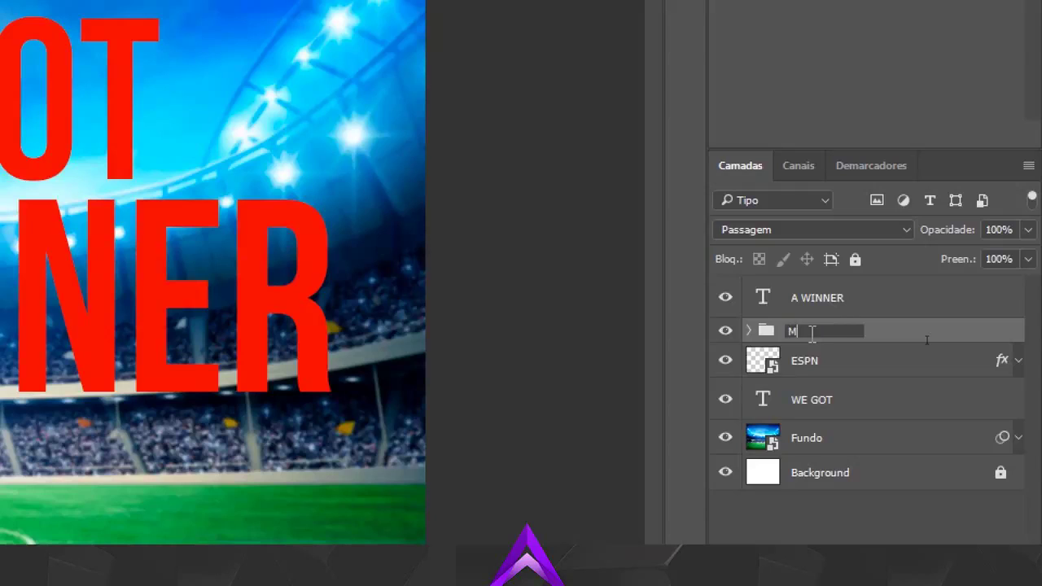
pyautogui.write('odelo')
pyautogui.press('Return')
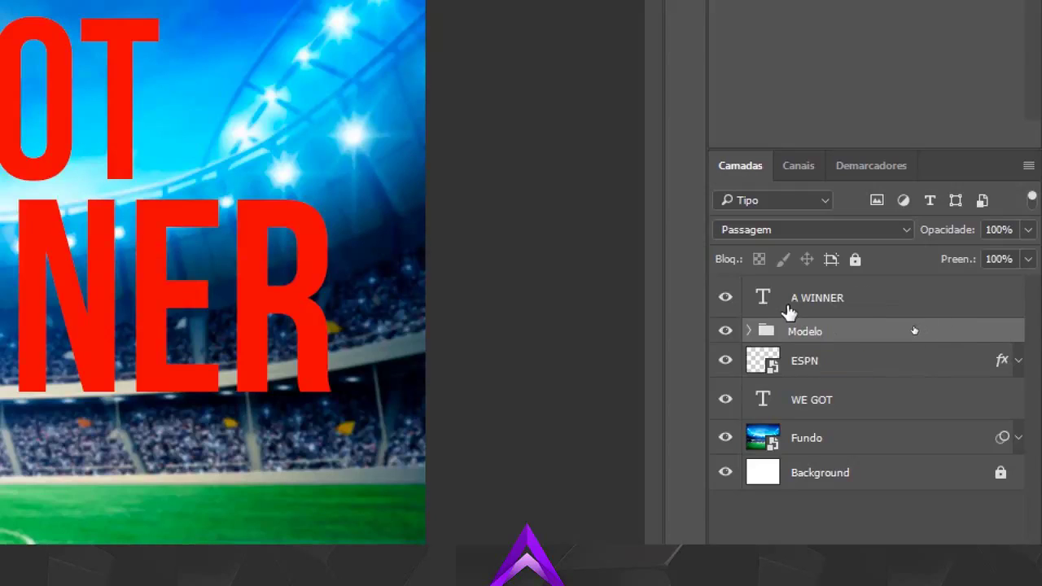
# - Select the A WINNER, ESPN, WE GOT and Fundo layers in turn to review the names of the ungrouped layers
pyautogui.click(830, 308)
pyautogui.click(809, 365)
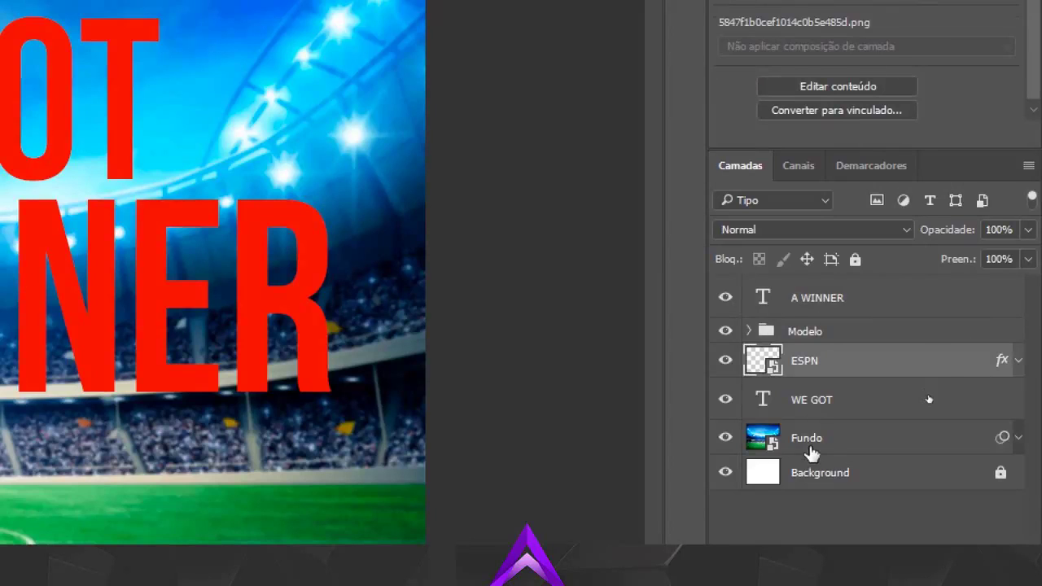
pyautogui.click(807, 415)
pyautogui.click(806, 443)
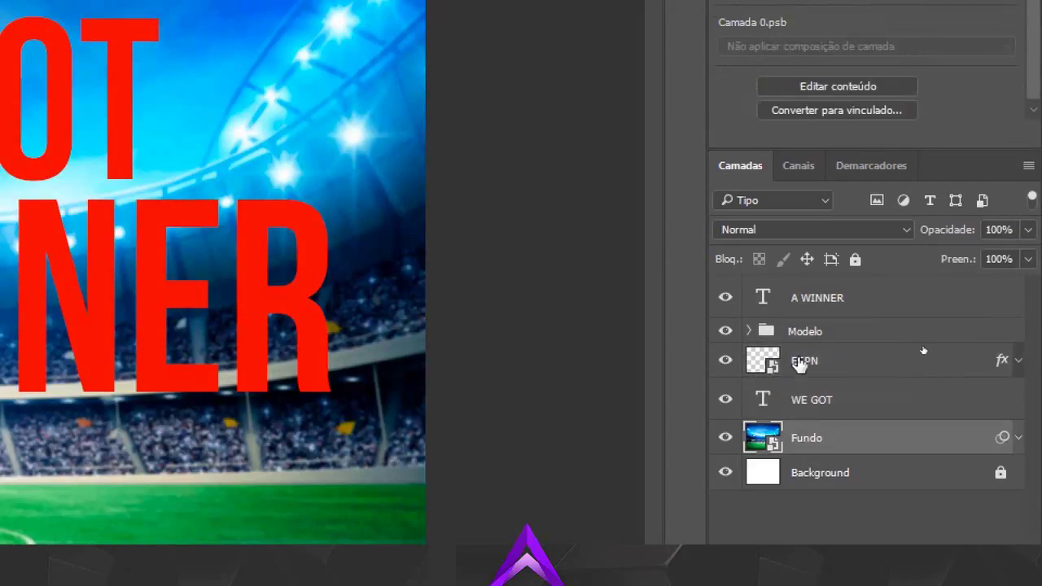
pyautogui.click(806, 361)
# - Rename the A WINNER text layer as MUDO O NOME DELA
pyautogui.click(822, 301)
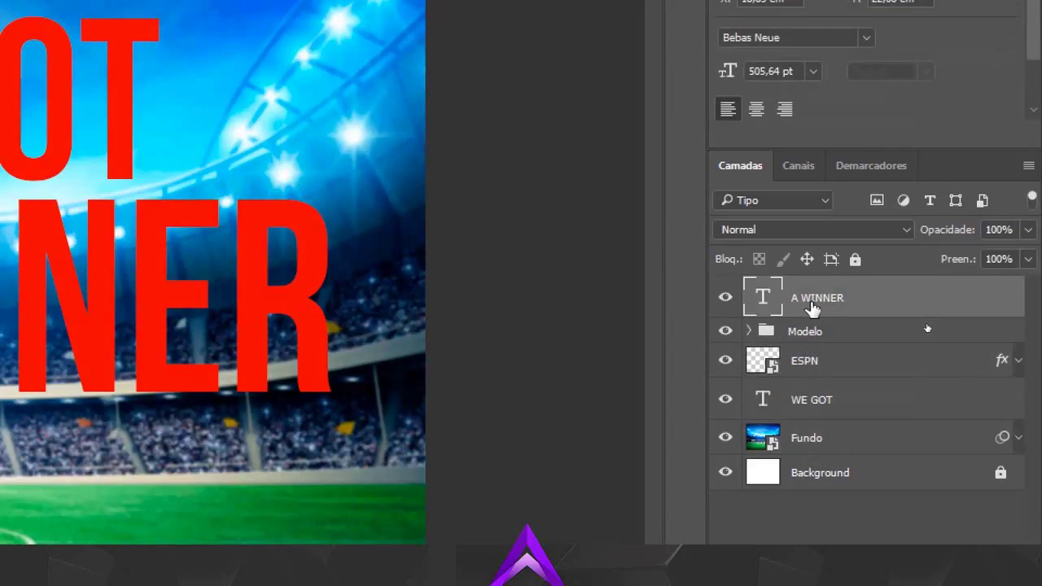
pyautogui.doubleClick(811, 301)
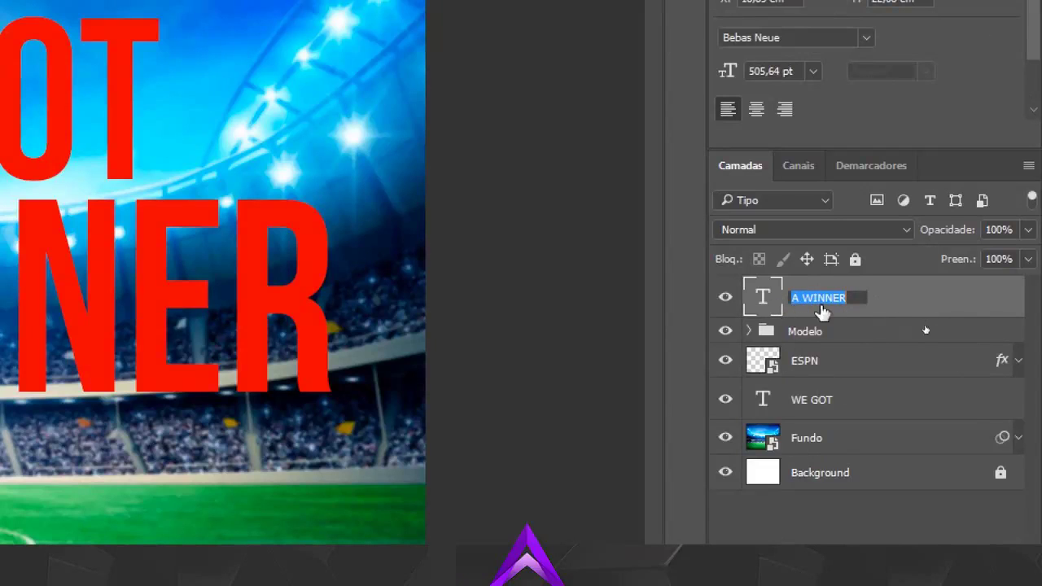
pyautogui.write('MUDO O NOME DEL')
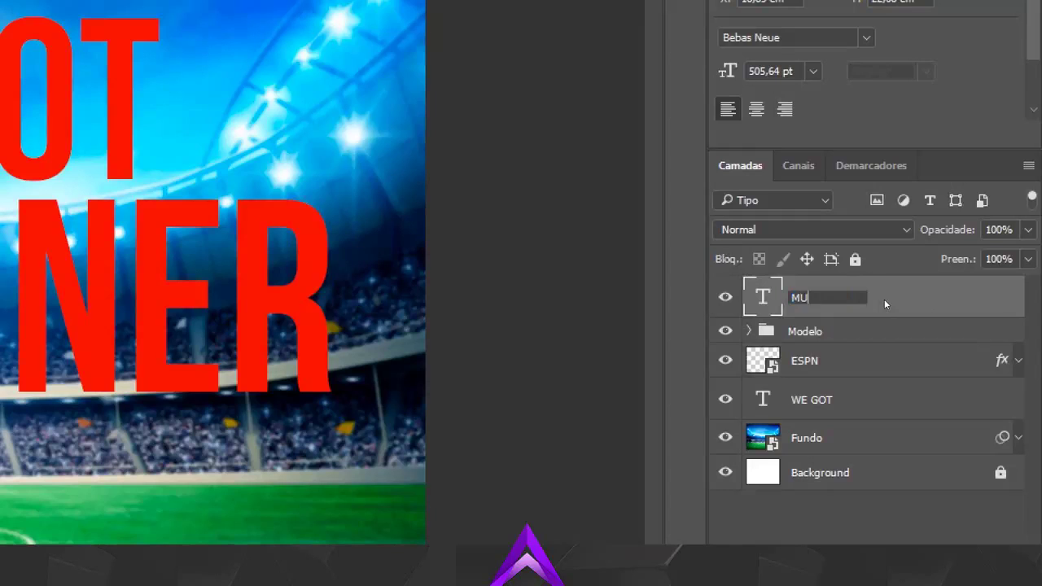
pyautogui.write('A')
pyautogui.press('Return')
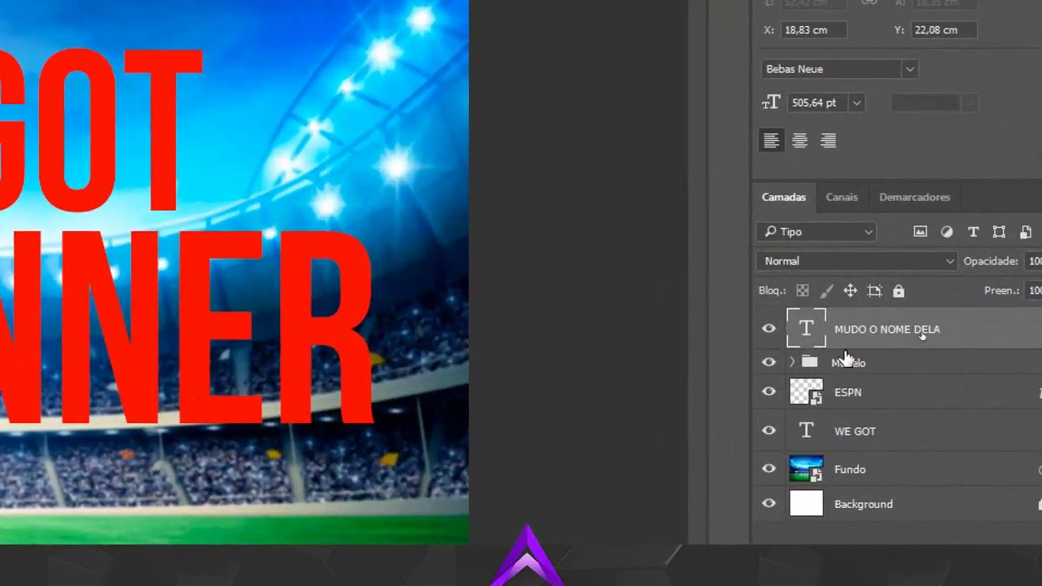
# - Change the top text layer's name back to A WINNER
pyautogui.doubleClick(936, 323)
pyautogui.write('A')
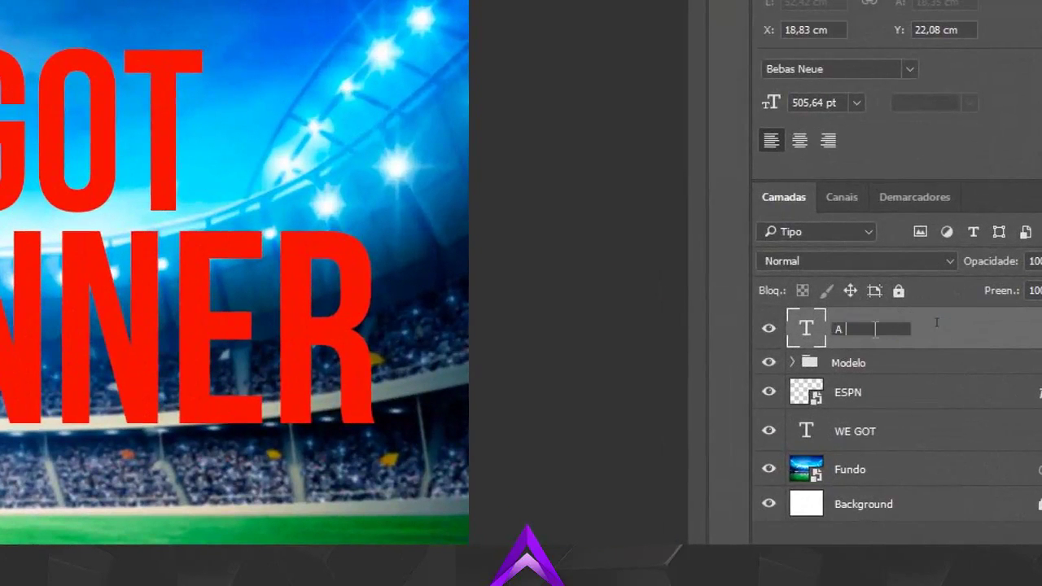
pyautogui.write(' WINNER')
pyautogui.press('Return')
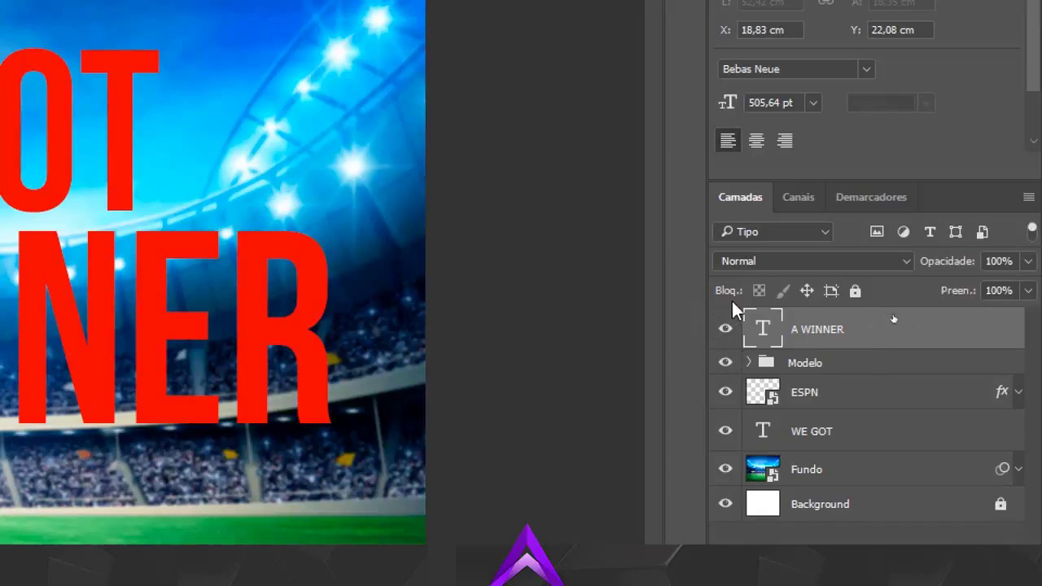
# - Assign the Vermelho color label to the A WINNER and WE GOT text layers
pyautogui.rightClick(735, 343)
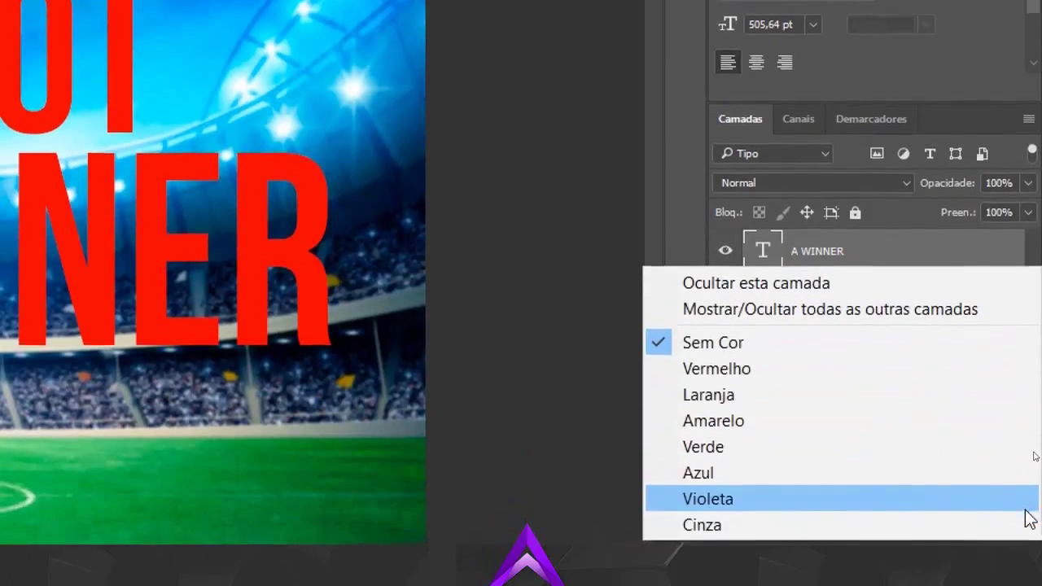
pyautogui.click(859, 376)
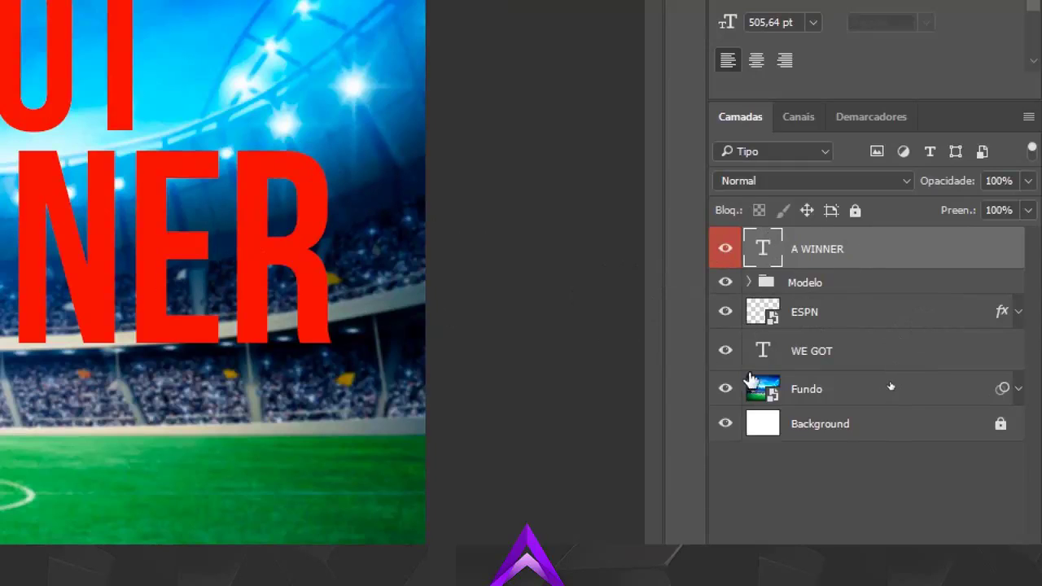
pyautogui.rightClick(725, 362)
pyautogui.click(742, 466)
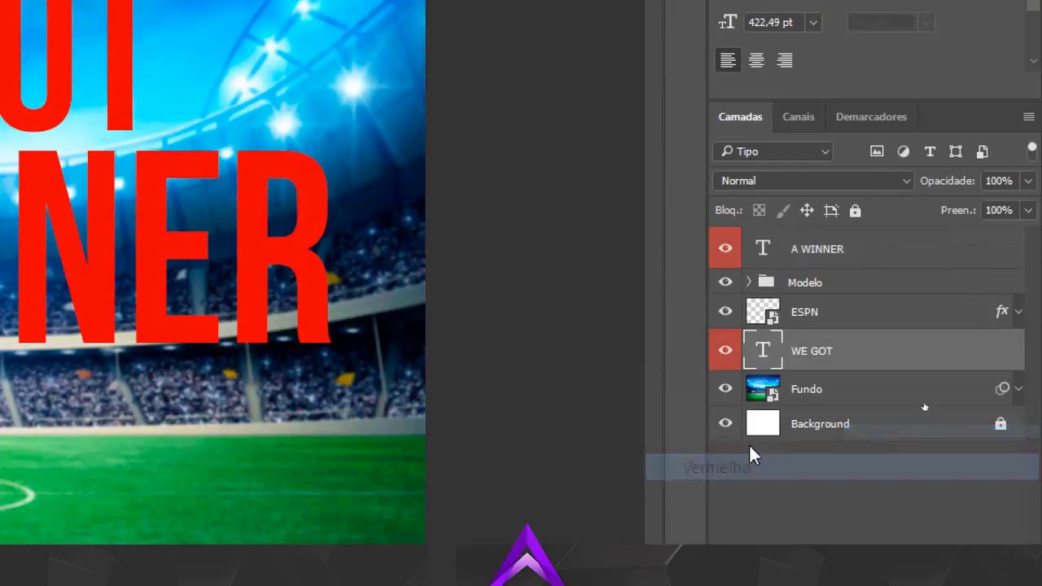
# - Select the A WINNER and WE GOT text layers alternately to compare the two layers sharing one color label
pyautogui.click(841, 261)
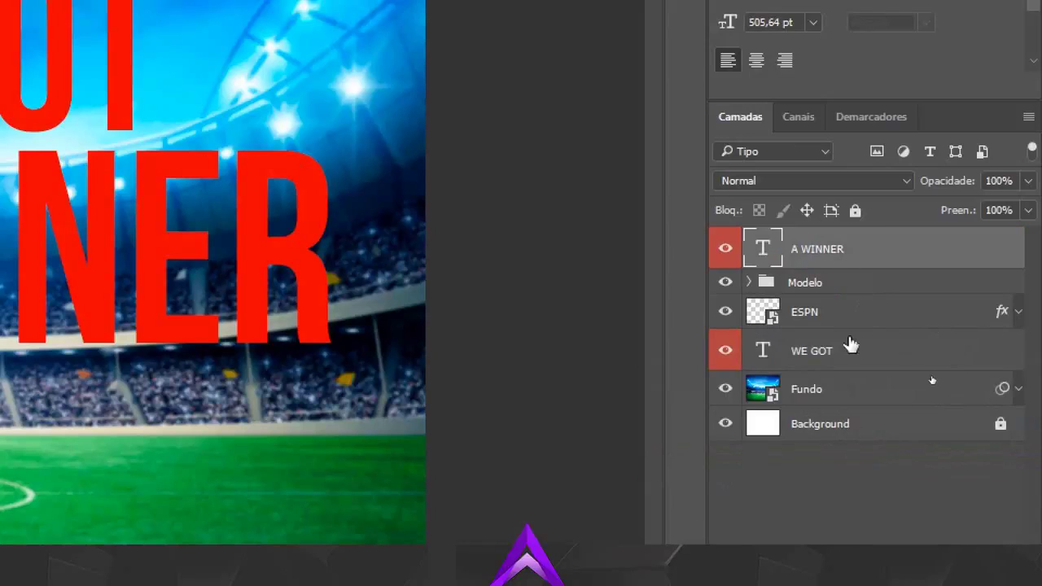
pyautogui.click(817, 366)
pyautogui.click(836, 248)
pyautogui.click(810, 351)
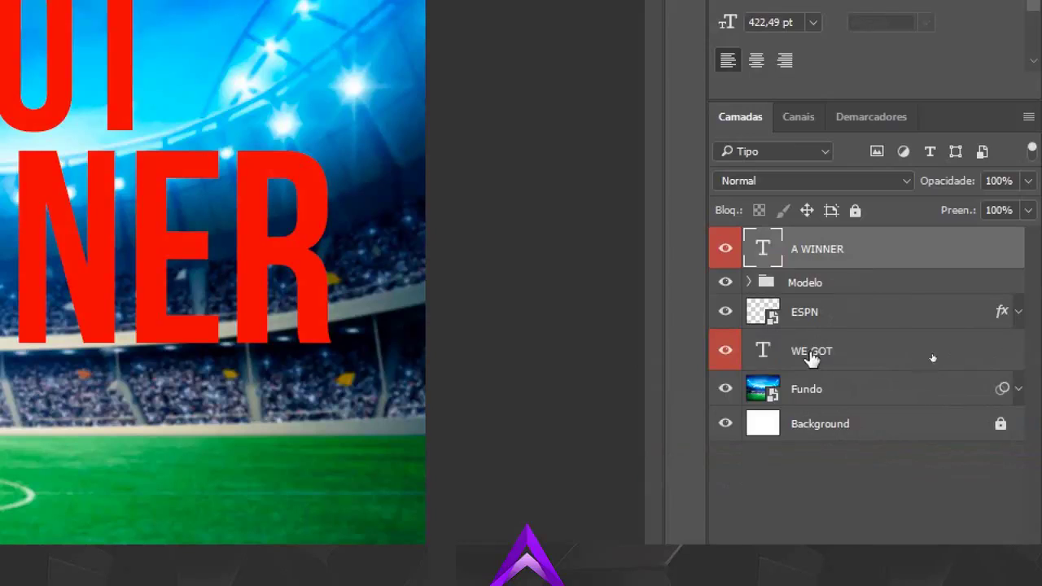
pyautogui.click(830, 252)
pyautogui.click(825, 353)
pyautogui.click(841, 244)
pyautogui.click(819, 351)
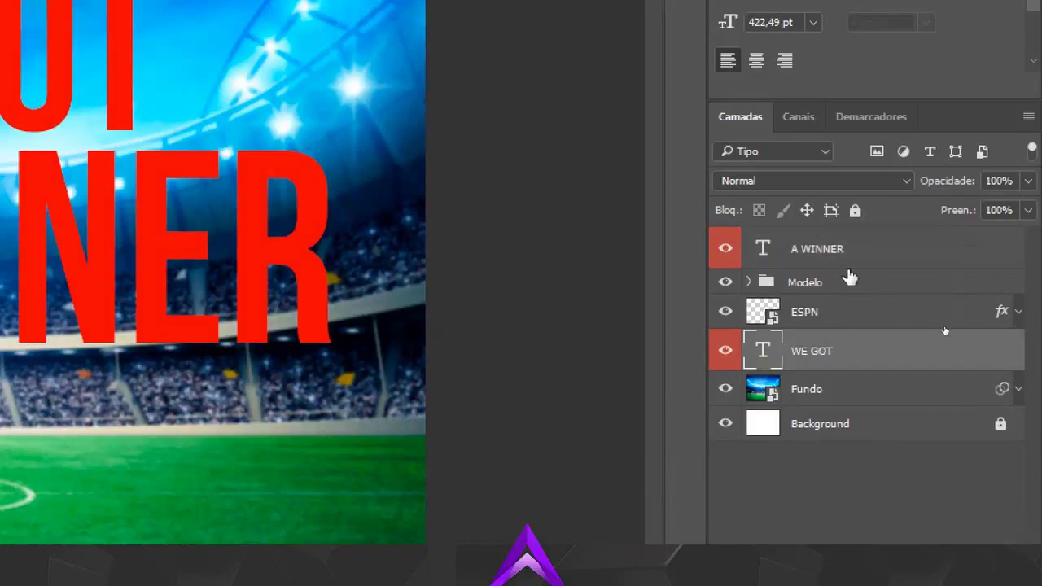
pyautogui.click(850, 257)
pyautogui.click(837, 324)
pyautogui.click(833, 242)
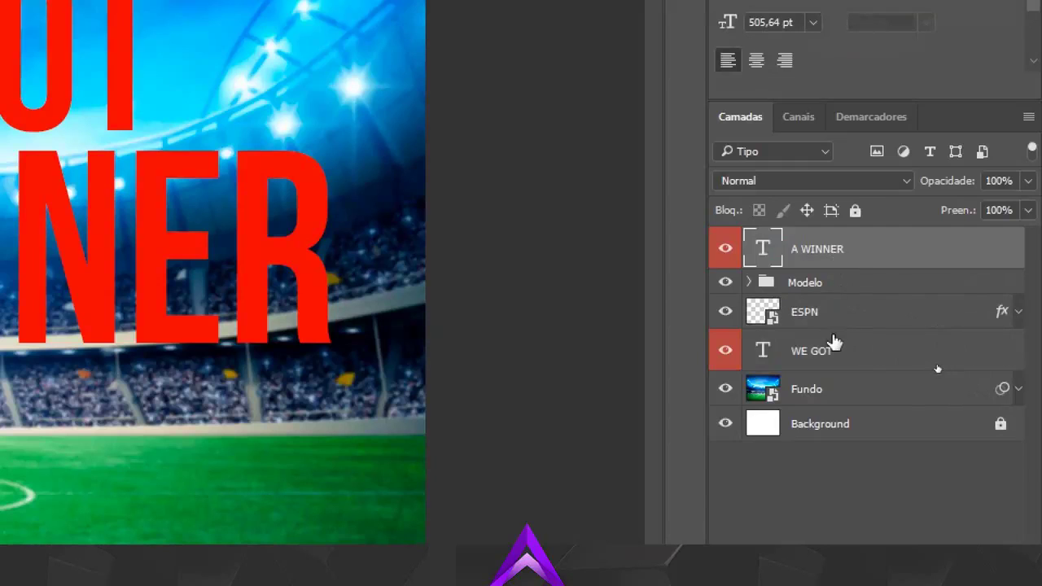
pyautogui.click(832, 348)
pyautogui.click(837, 256)
pyautogui.click(845, 351)
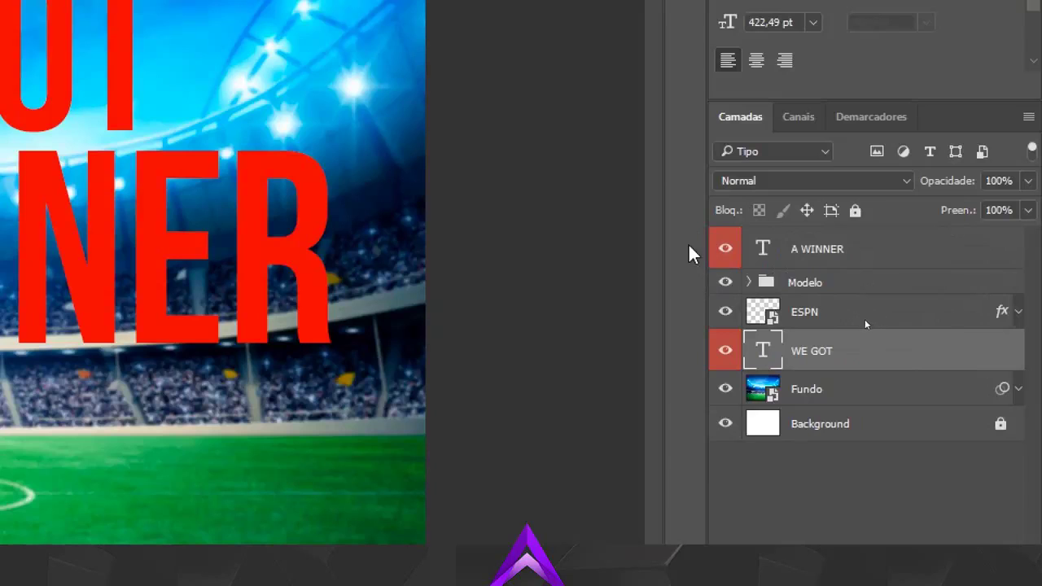
# - Try the Vermelho color label on the ESPN layer, and replace it with Verde
pyautogui.rightClick(731, 326)
pyautogui.click(765, 428)
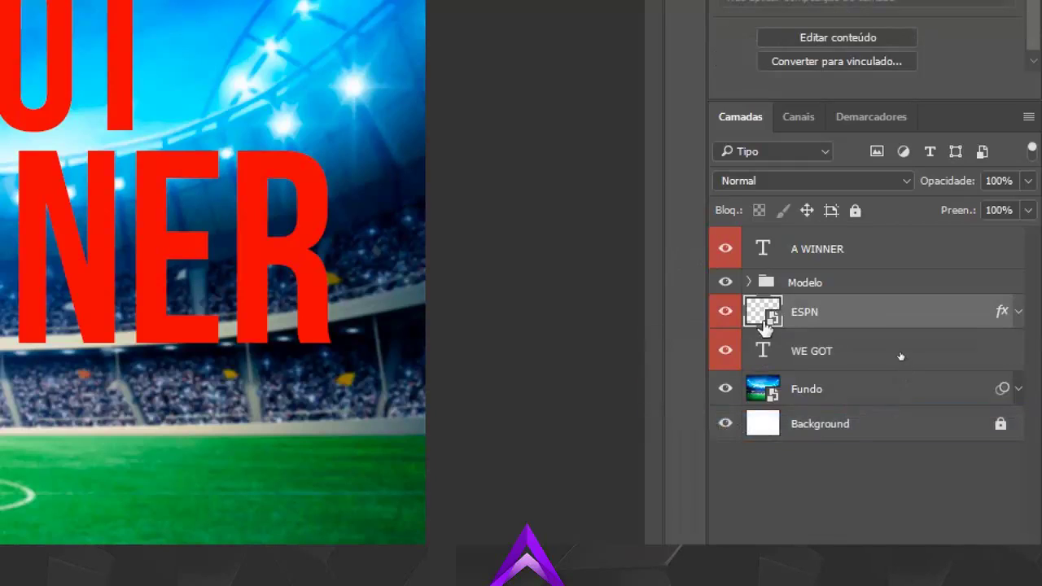
pyautogui.rightClick(736, 319)
pyautogui.click(744, 495)
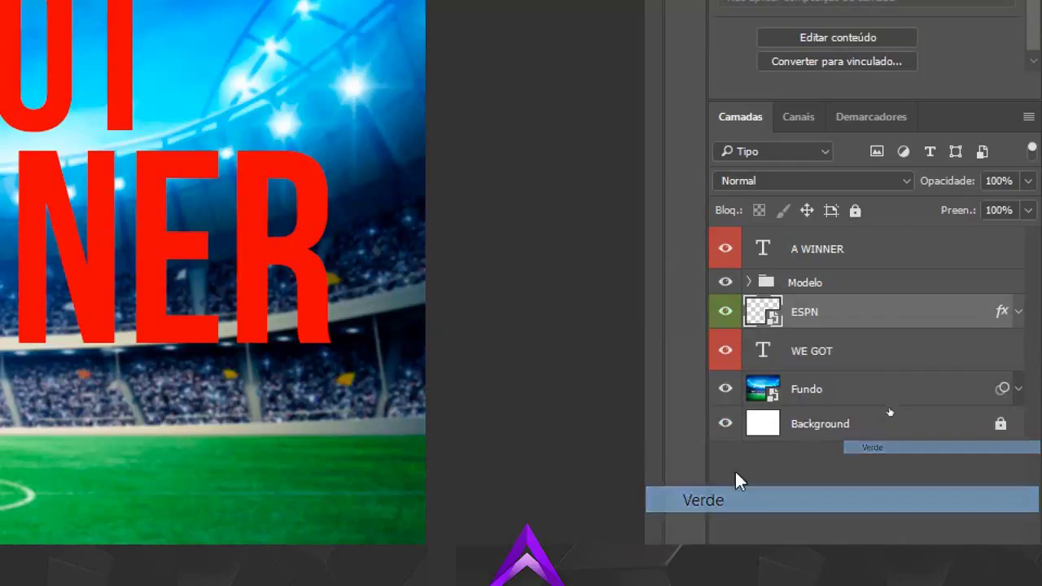
# - Assign the Azul color label to the Fundo layer and the Amarelo label to the Modelo group
pyautogui.click(730, 398)
pyautogui.rightClick(723, 391)
pyautogui.click(724, 389)
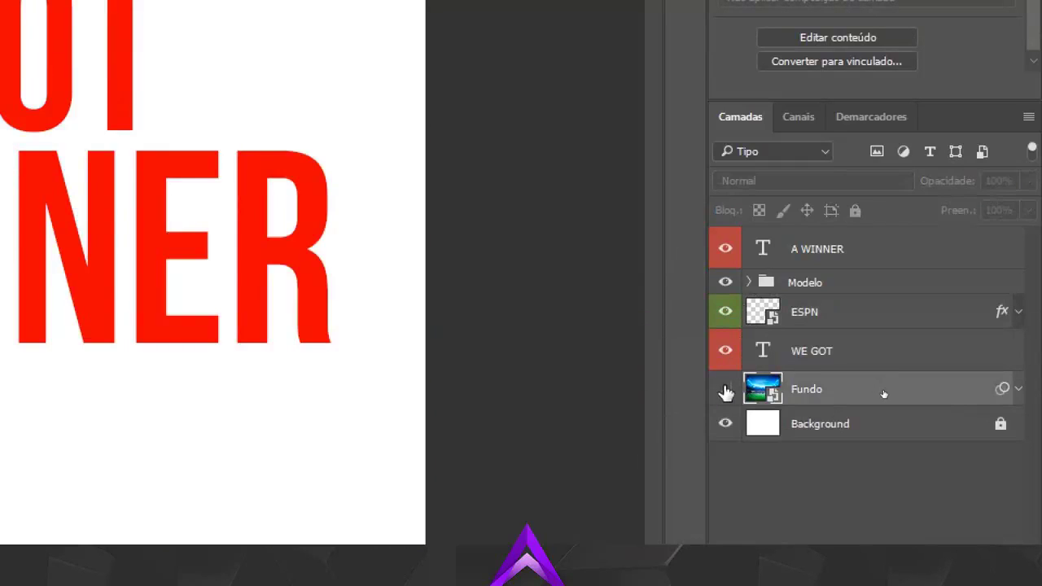
pyautogui.click(728, 392)
pyautogui.rightClick(728, 392)
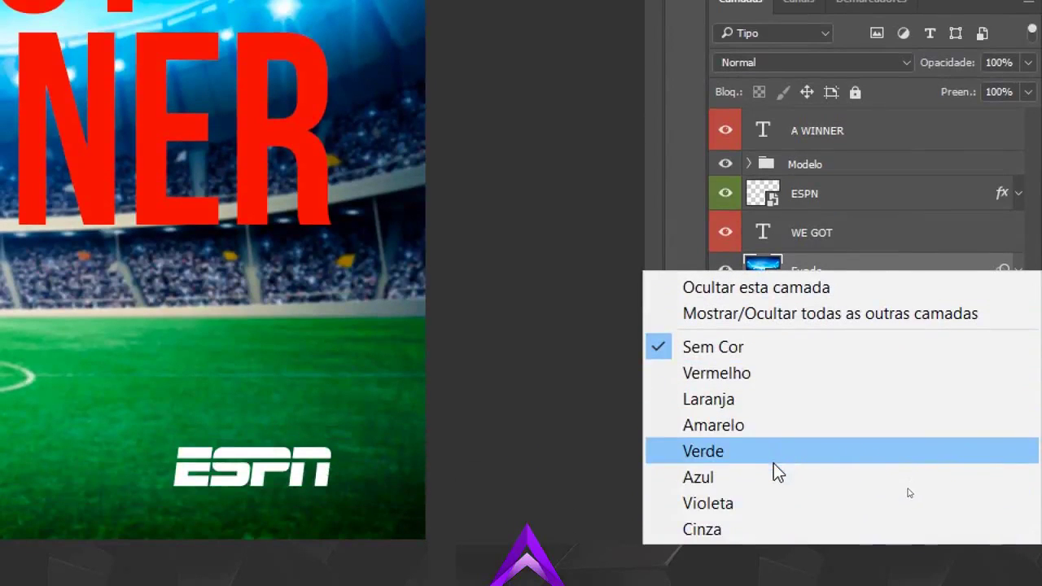
pyautogui.click(776, 477)
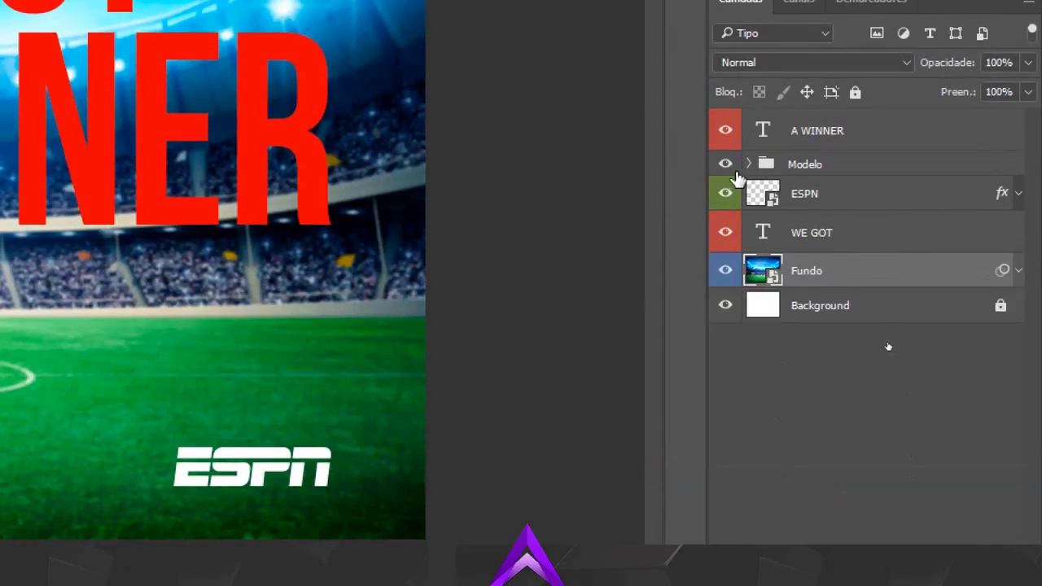
pyautogui.rightClick(735, 179)
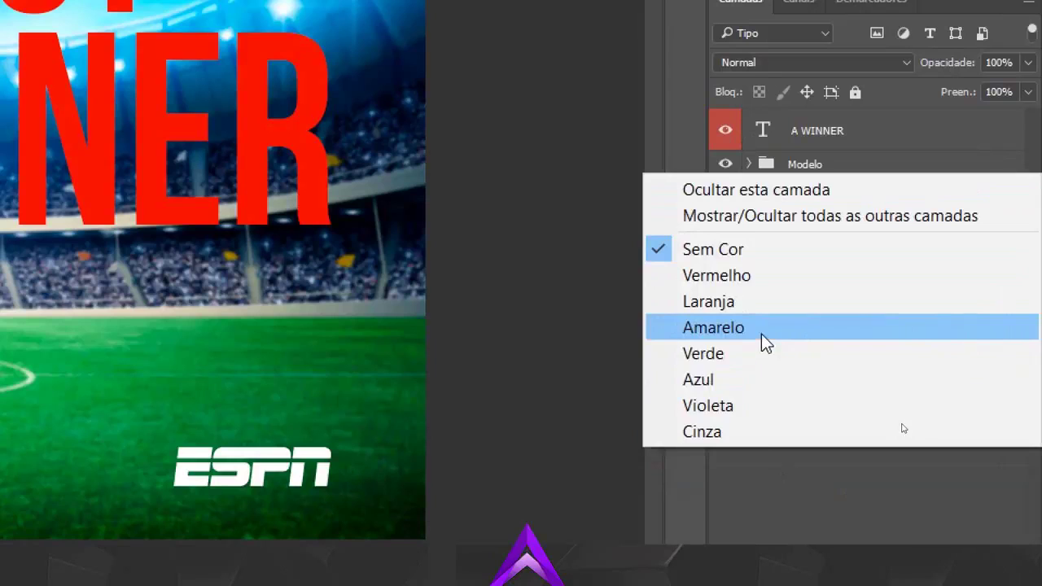
pyautogui.click(761, 329)
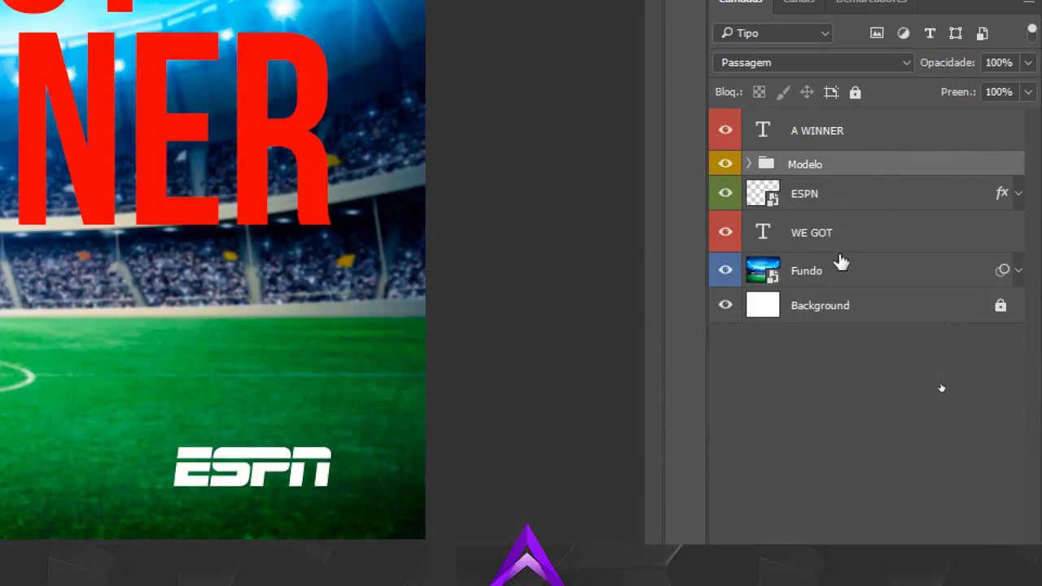
# - Select the Fundo and ESPN layers in turn, and hide and show the ESPN logo again to identify it
pyautogui.click(813, 281)
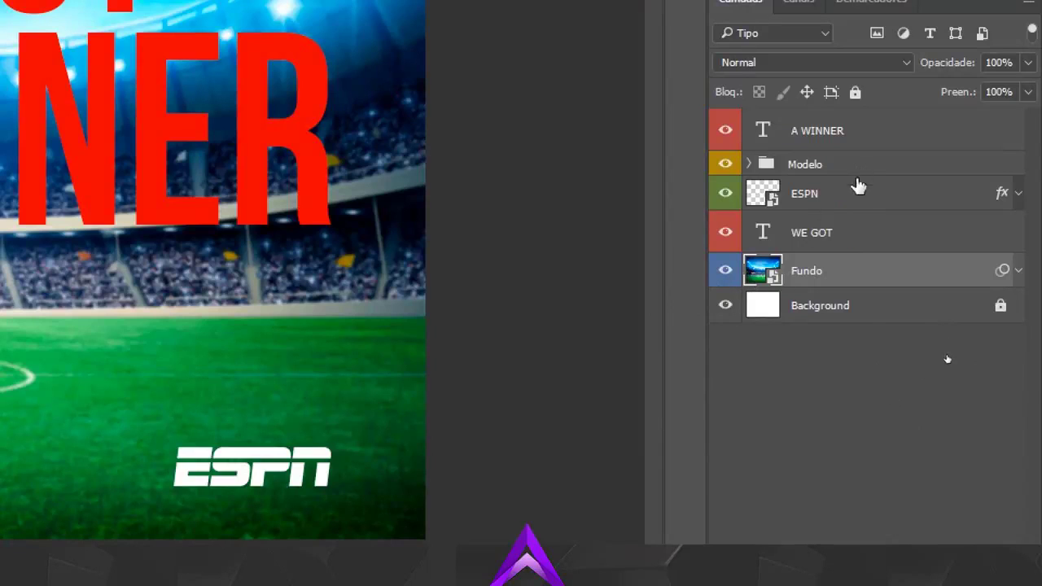
pyautogui.click(841, 209)
pyautogui.click(726, 195)
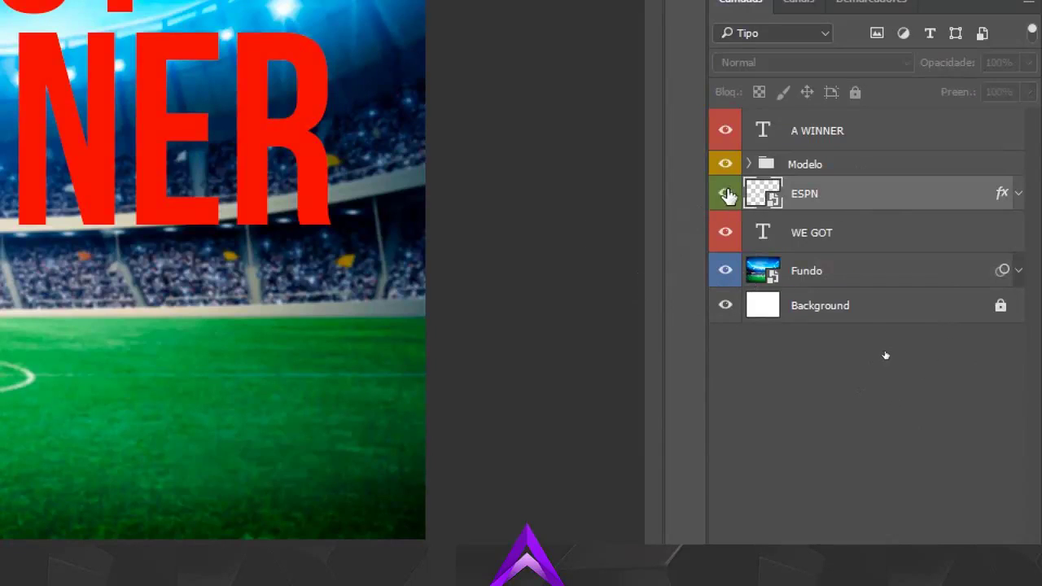
pyautogui.click(726, 195)
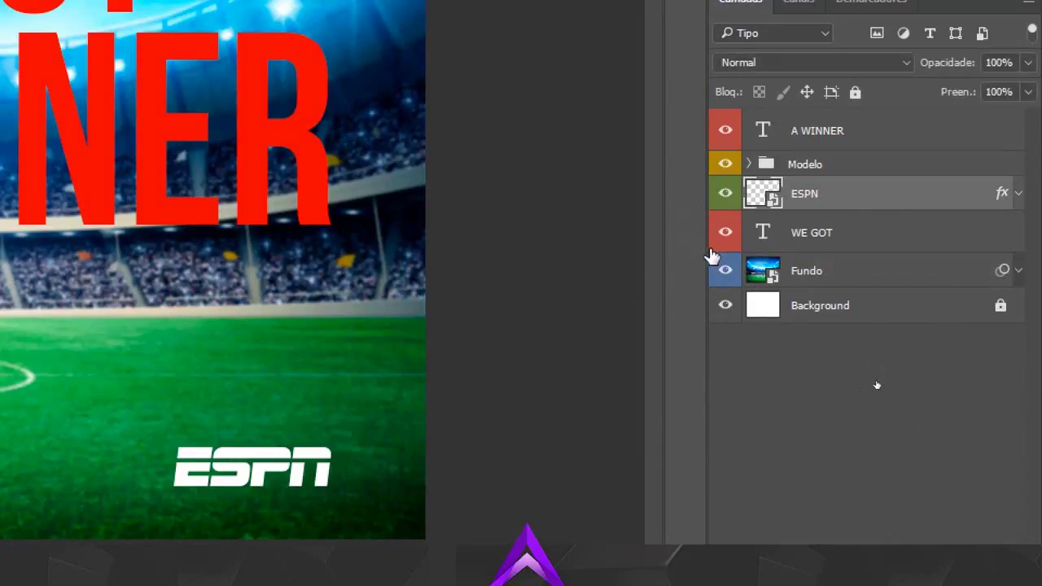
# - Move the Modelo group right in front of the WE GOT text, and bring it back to the left part of the stadium scene
pyautogui.click(830, 166)
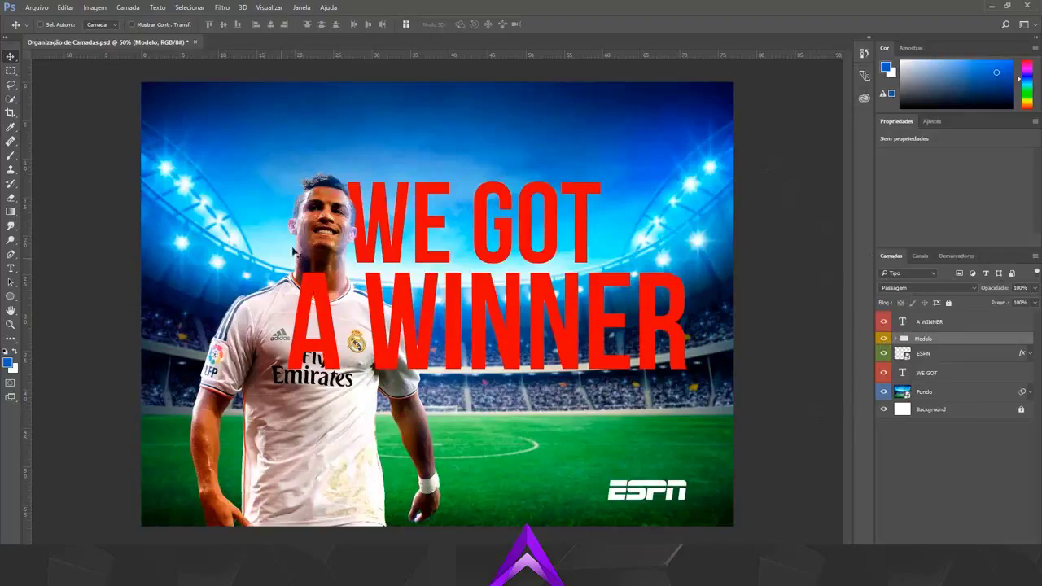
pyautogui.moveTo(319, 237); pyautogui.dragTo(423, 258)
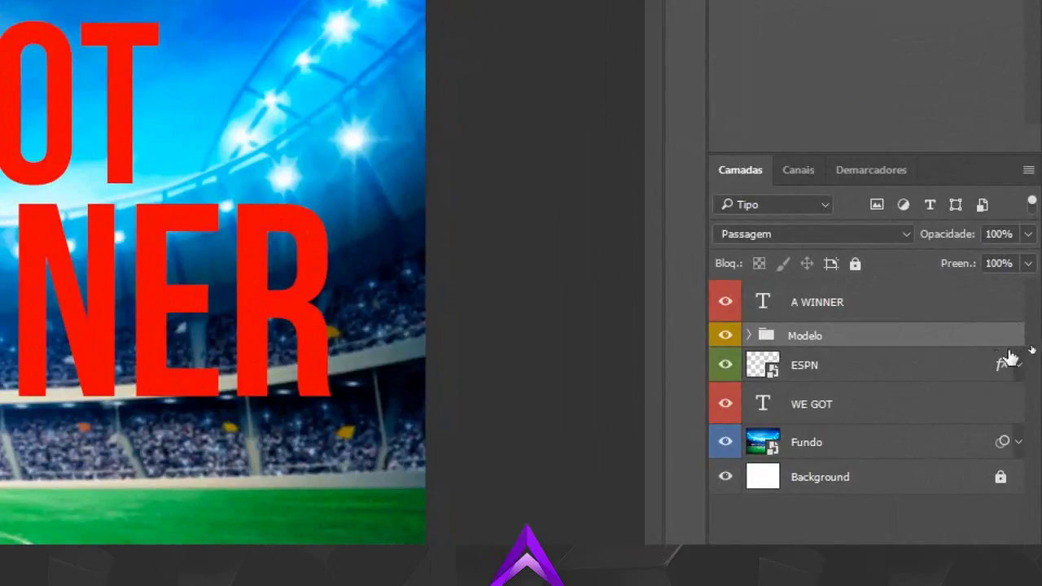
pyautogui.click(1016, 364)
pyautogui.click(1017, 363)
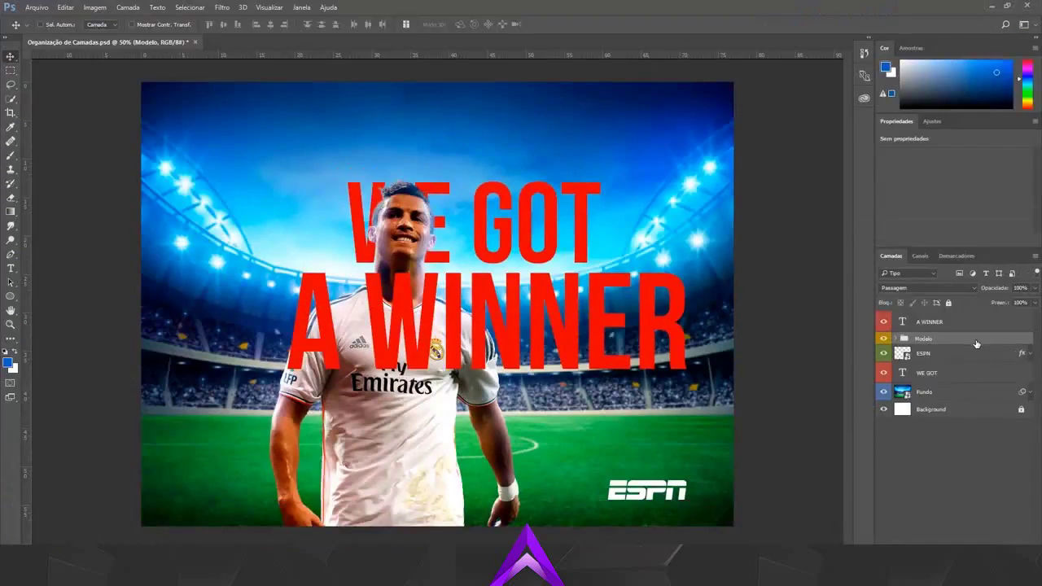
pyautogui.moveTo(402, 390); pyautogui.dragTo(326, 411)
# - Nudge the A WINNER text slightly to the right and shift the WE GOT text slightly to the left
pyautogui.click(953, 320)
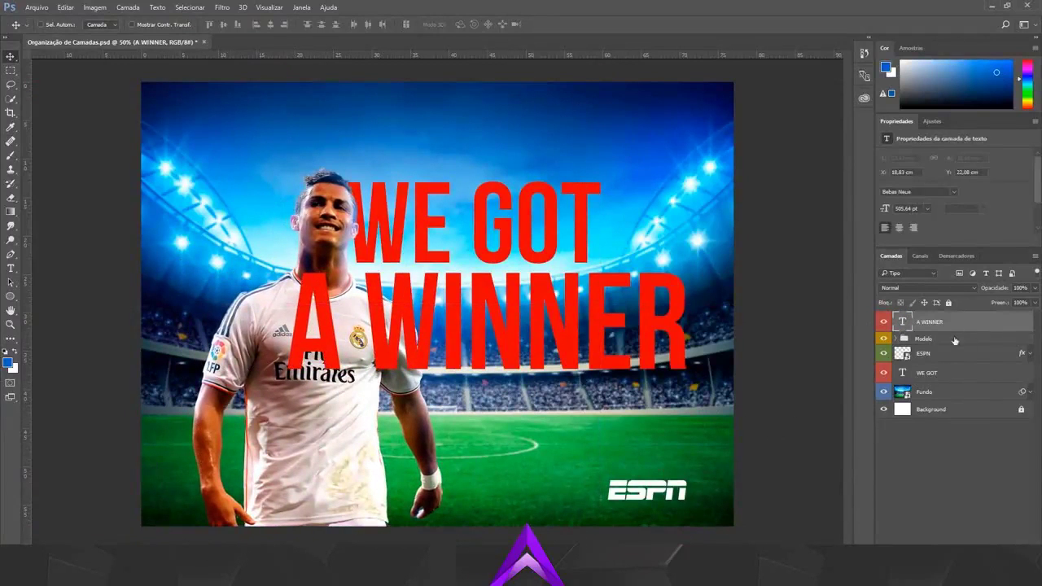
pyautogui.moveTo(456, 326)
pyautogui.mouseDown()
pyautogui.moveTo(451, 220)
pyautogui.moveTo(228, 220)
pyautogui.moveTo(314, 335)
pyautogui.moveTo(429, 360)
pyautogui.moveTo(505, 305)
pyautogui.moveTo(458, 328)
pyautogui.mouseUp()
pyautogui.click(979, 345)
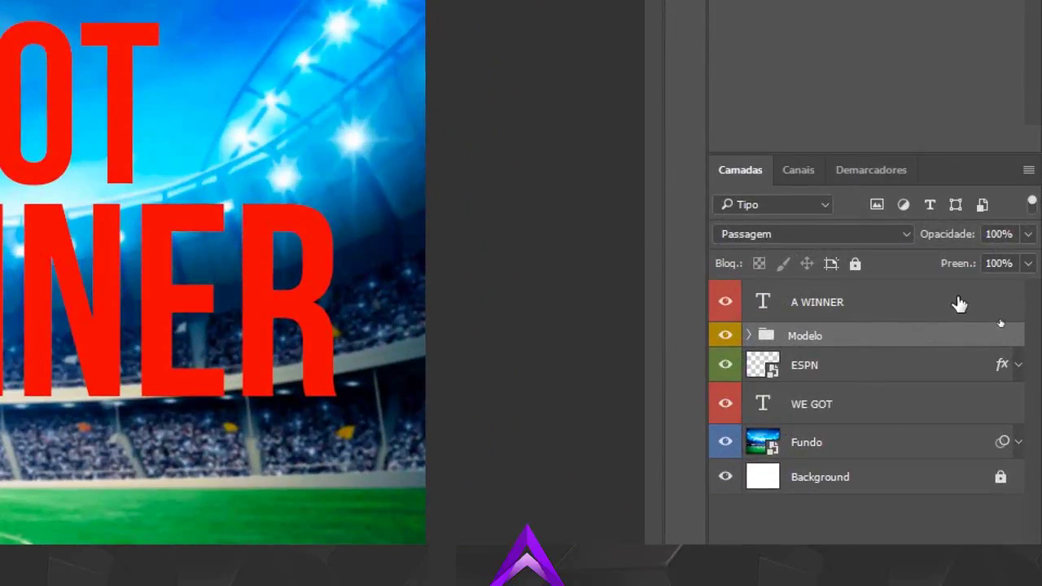
pyautogui.click(999, 322)
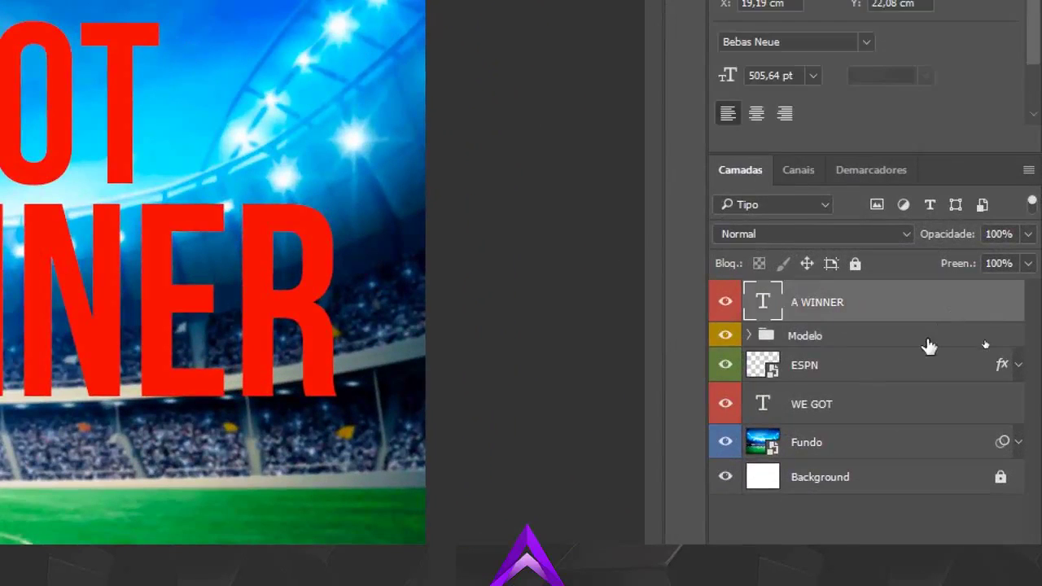
pyautogui.click(928, 341)
pyautogui.click(915, 407)
pyautogui.click(943, 371)
pyautogui.click(944, 308)
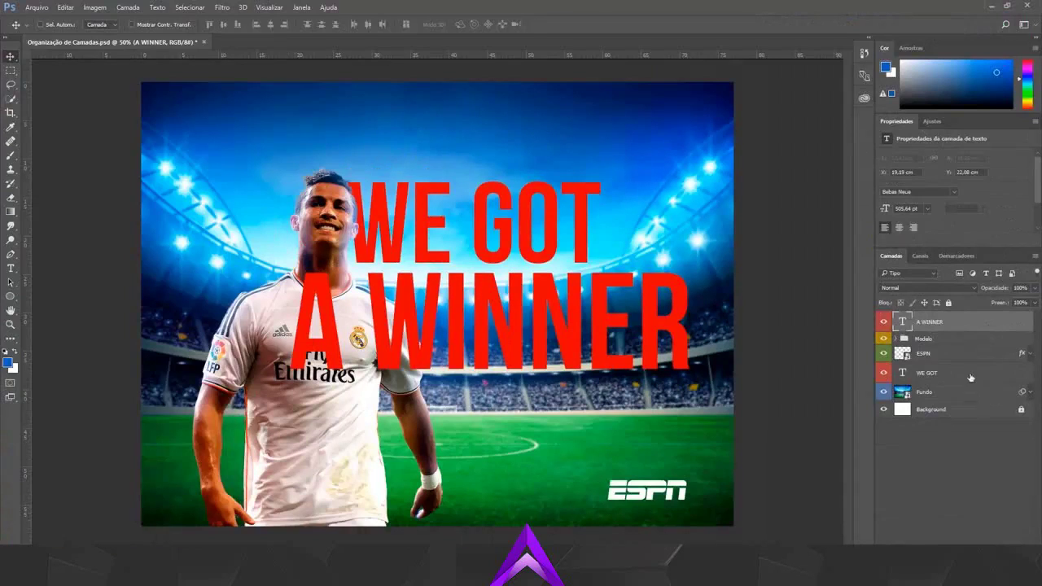
pyautogui.click(970, 373)
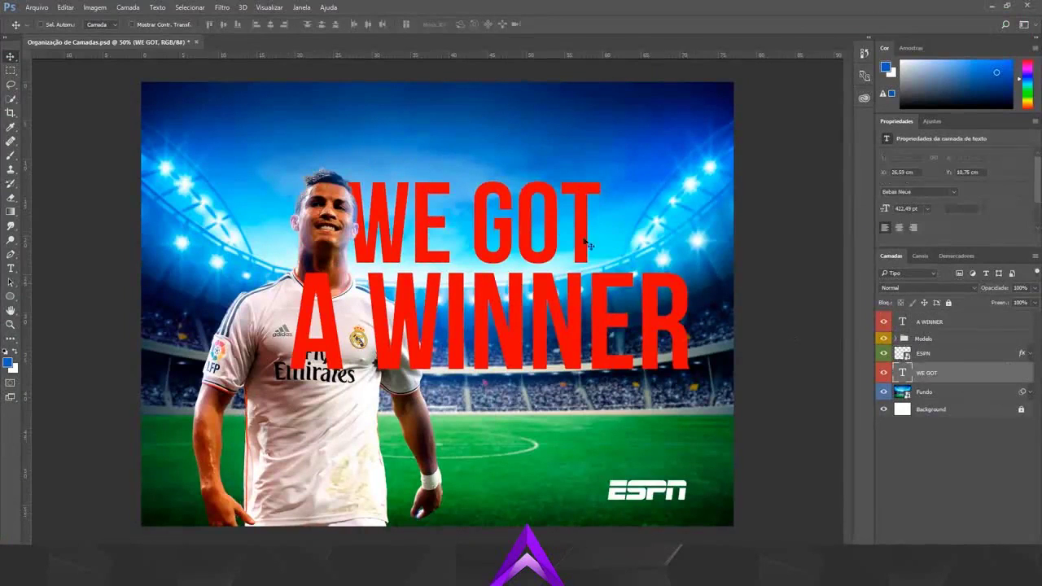
pyautogui.moveTo(553, 199); pyautogui.dragTo(475, 220)
# - Expand the ESPN layer's effects list to inspect the effect applied to the logo
pyautogui.click(928, 322)
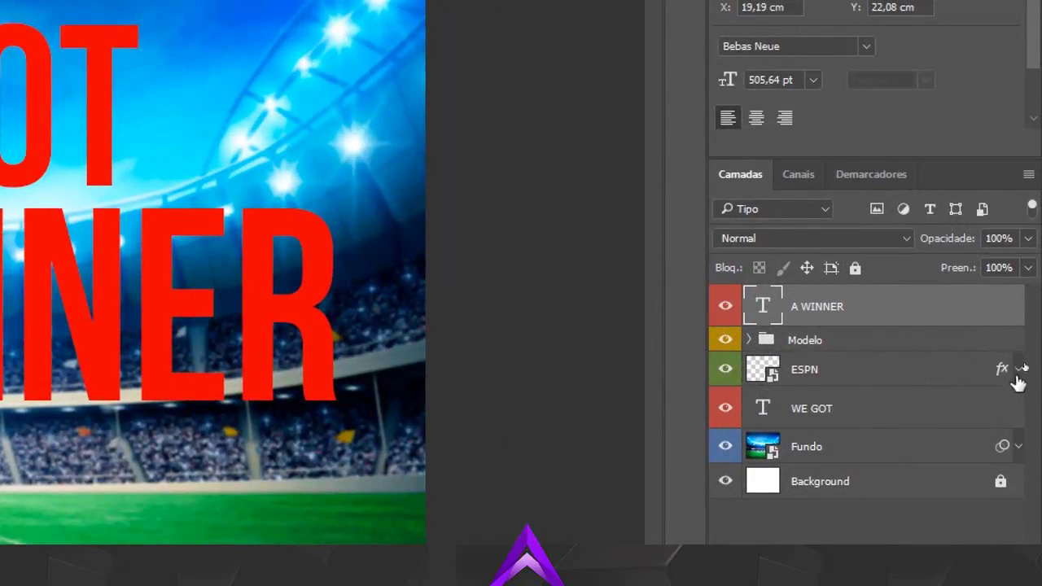
pyautogui.click(972, 370)
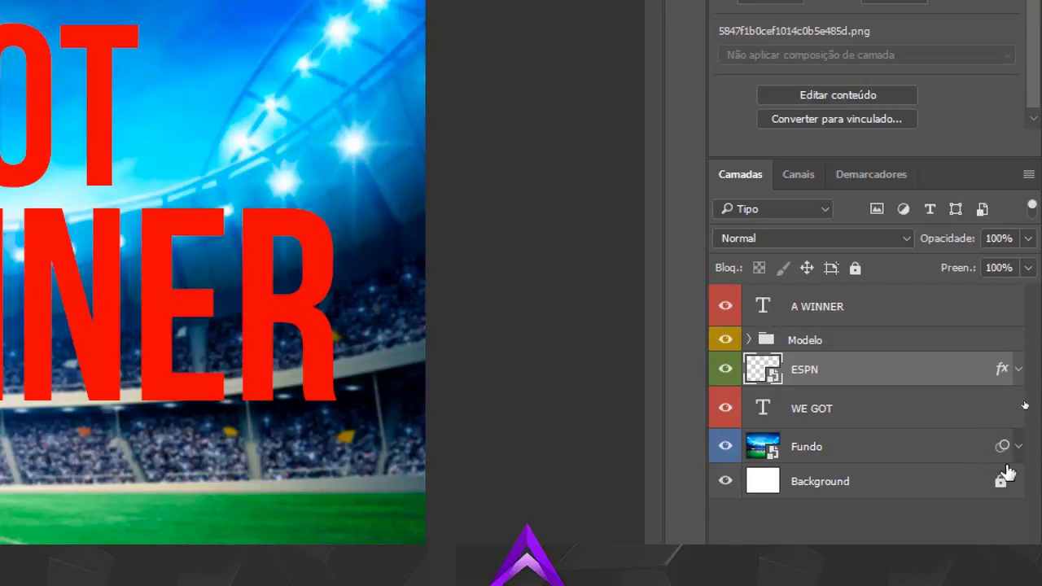
pyautogui.click(1018, 370)
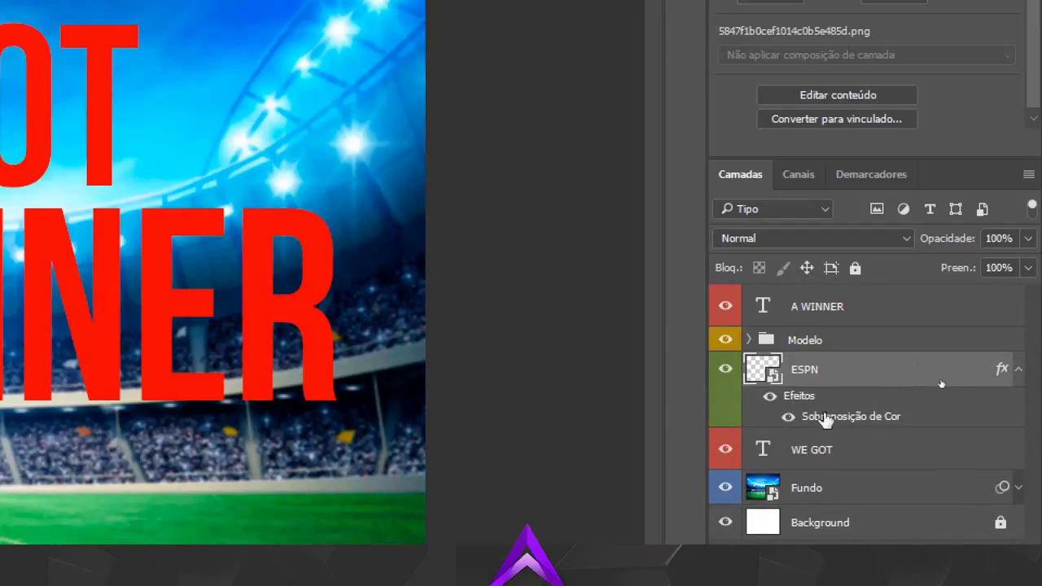
# - Expand the Fundo layer's smart filters, and view the original ESPN logo file 5847f1b0cef1014c0b5e485d.png from the desktop before returning to Photoshop
pyautogui.click(1018, 487)
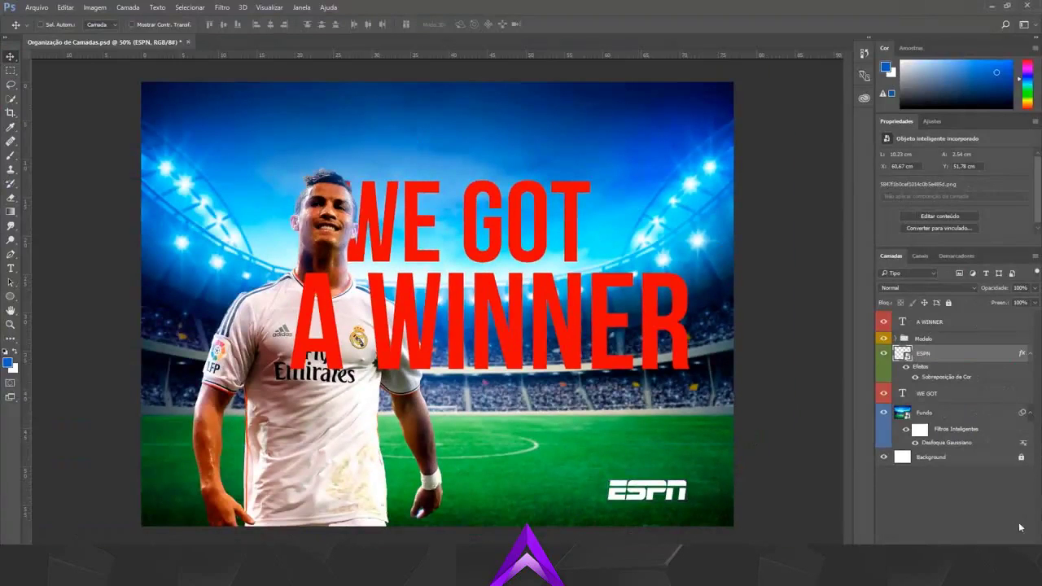
pyautogui.click(1027, 574)
pyautogui.click(1040, 576)
pyautogui.click(548, 262)
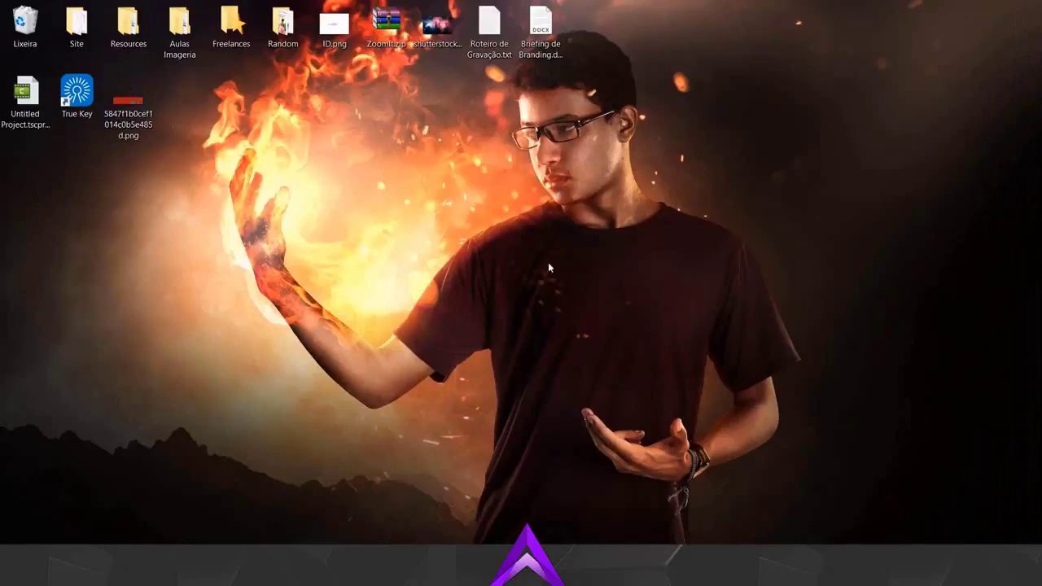
pyautogui.doubleClick(114, 99)
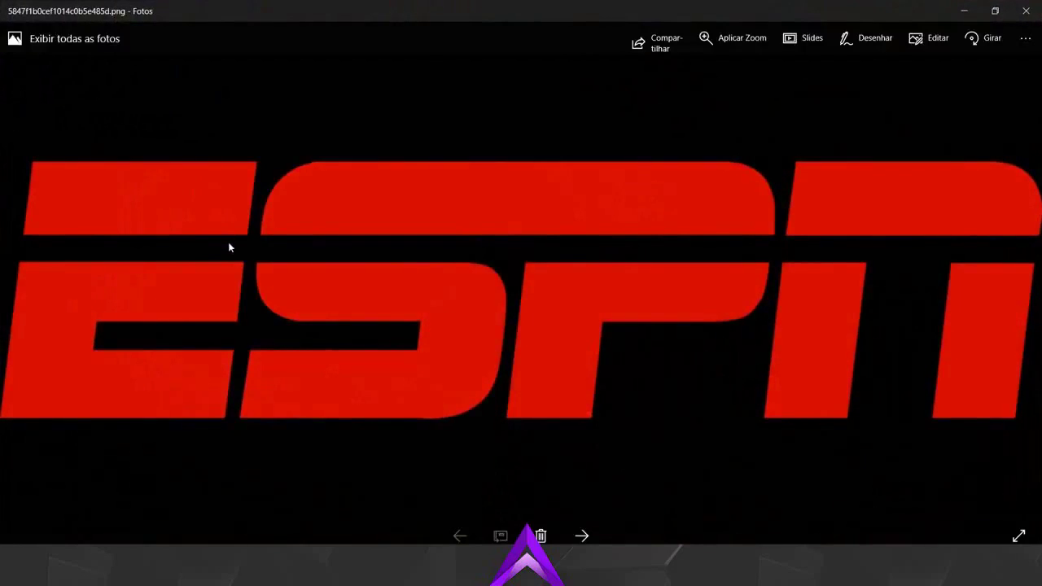
pyautogui.click(1025, 11)
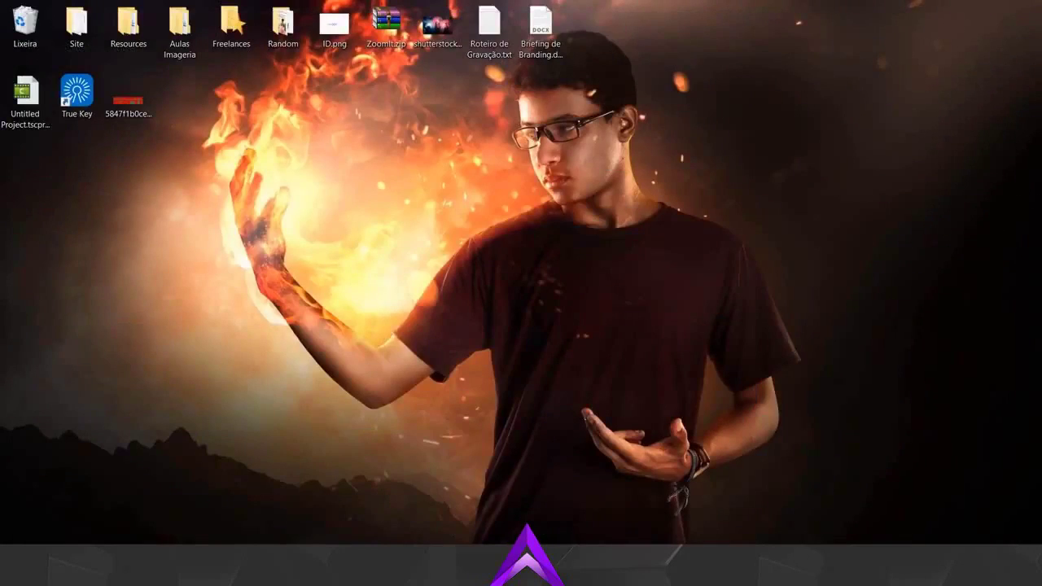
pyautogui.hotkey('alt', 'Tab')
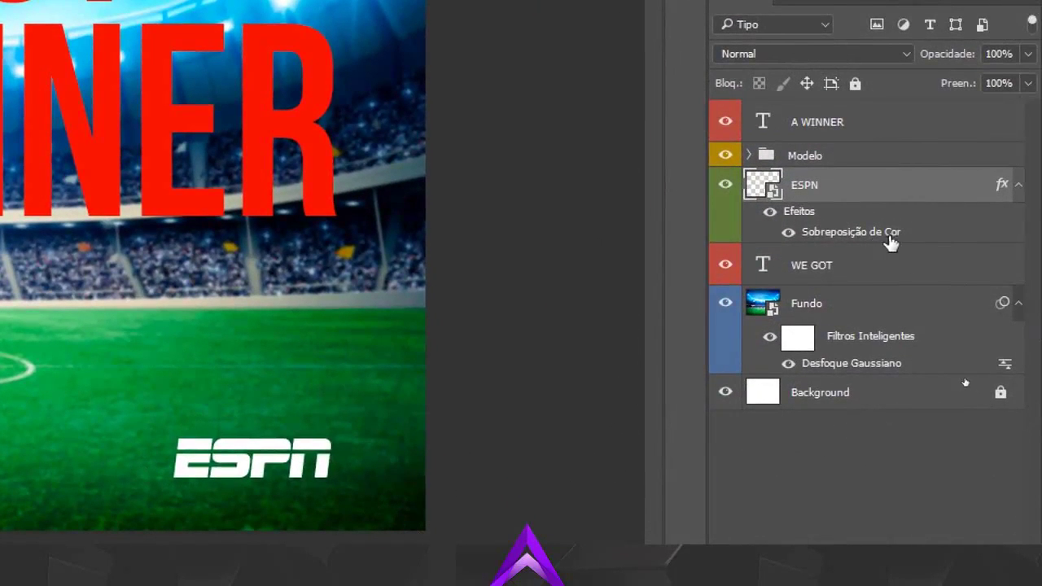
# - Collapse the ESPN layer's effects list and the Fundo layer's smart filters list
pyautogui.click(1018, 185)
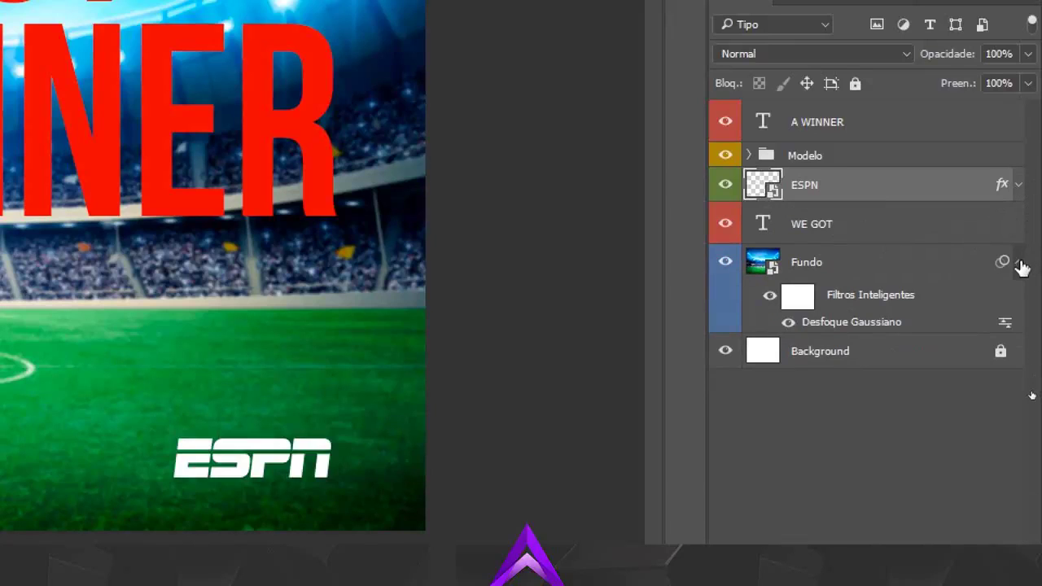
pyautogui.click(1018, 262)
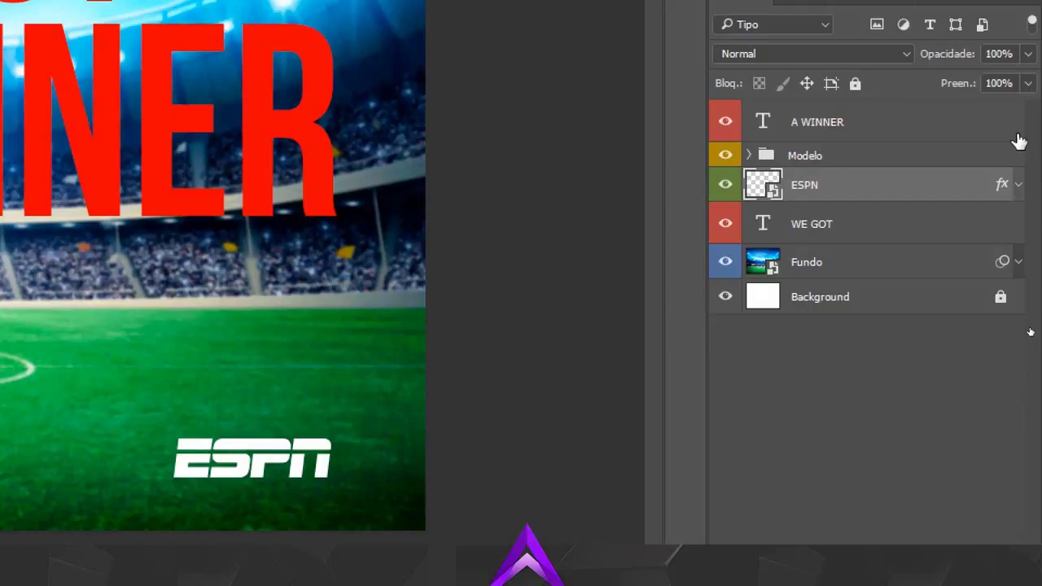
# - Move the A WINNER text across the player and to the upper-left of the scene, and place it back just below WE GOT
pyautogui.click(903, 129)
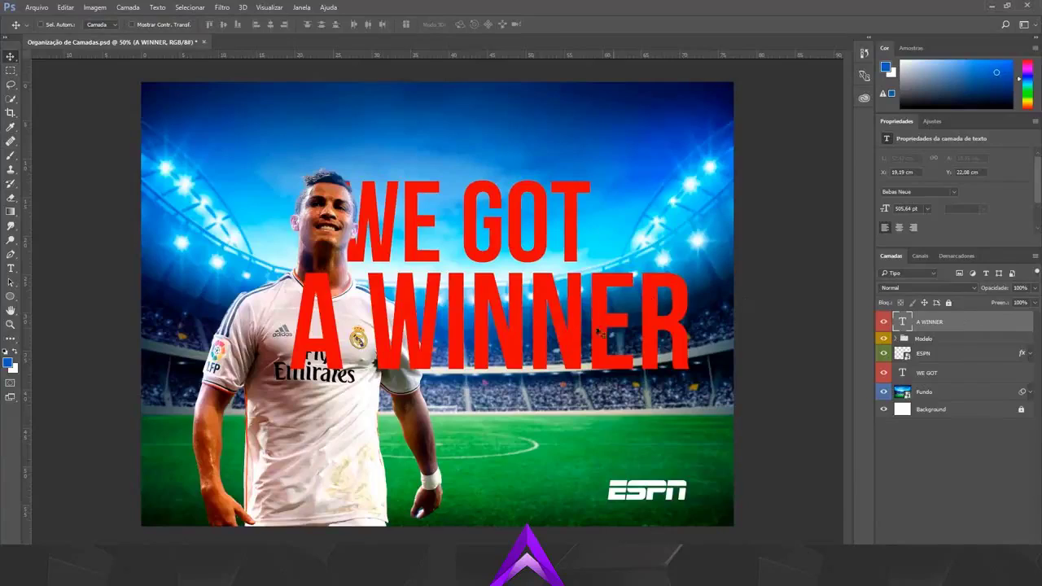
pyautogui.moveTo(596, 332); pyautogui.dragTo(410, 384)
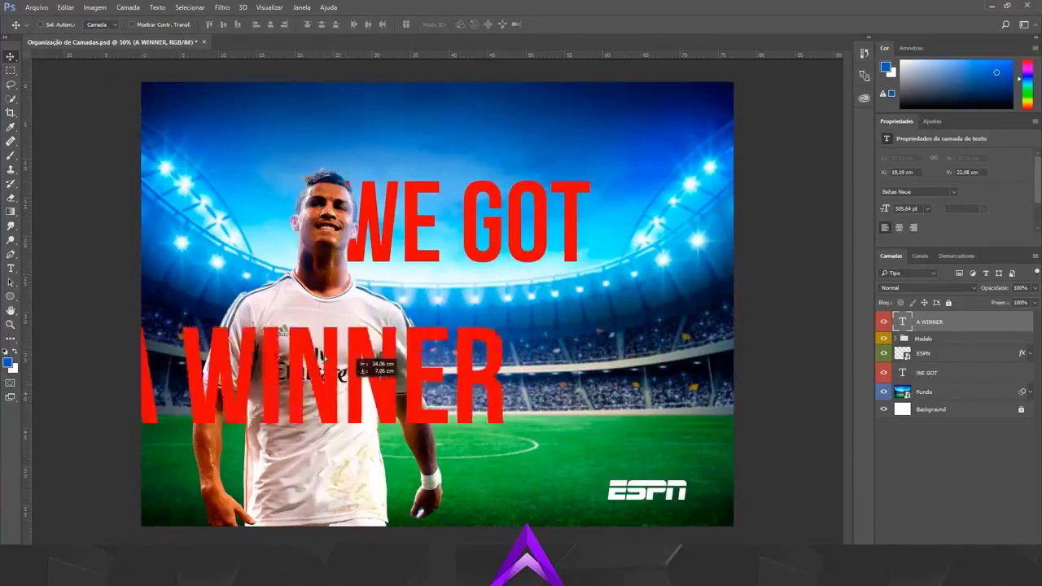
pyautogui.moveTo(346, 355); pyautogui.dragTo(186, 173)
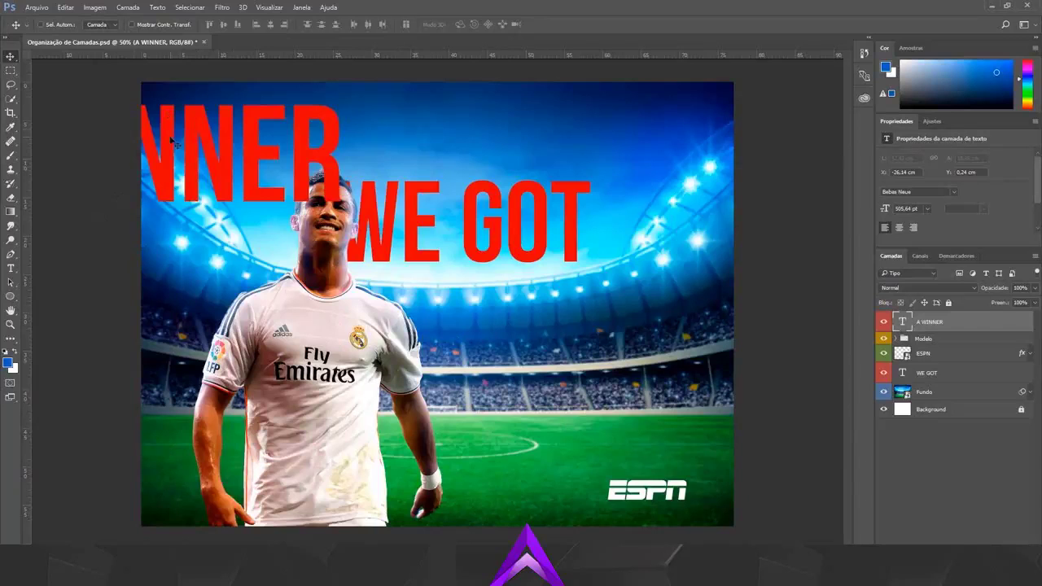
pyautogui.moveTo(170, 121); pyautogui.dragTo(513, 289)
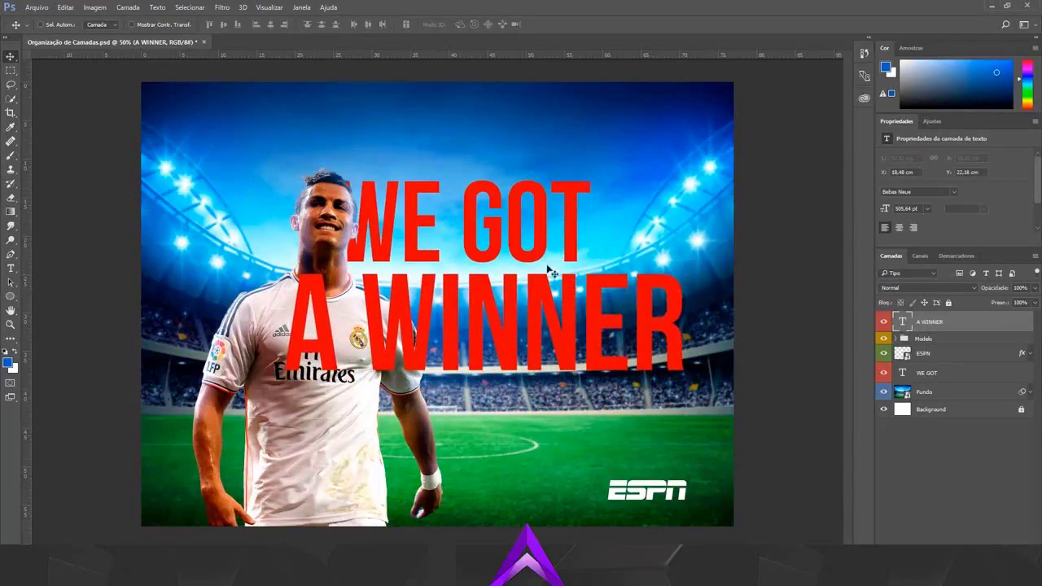